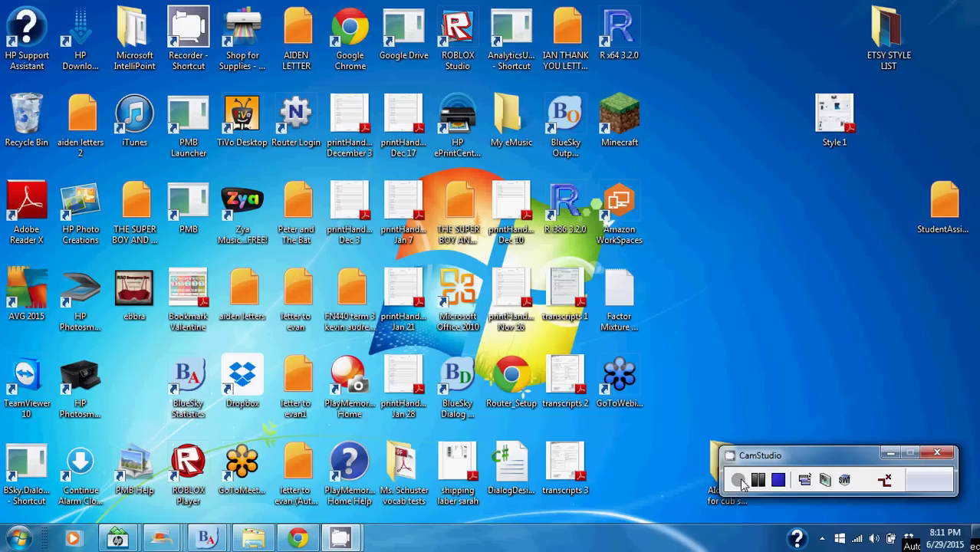
# - Launch BlueSky Statistics from its Start menu program folder and bring its window forward
pyautogui.click(19, 538)
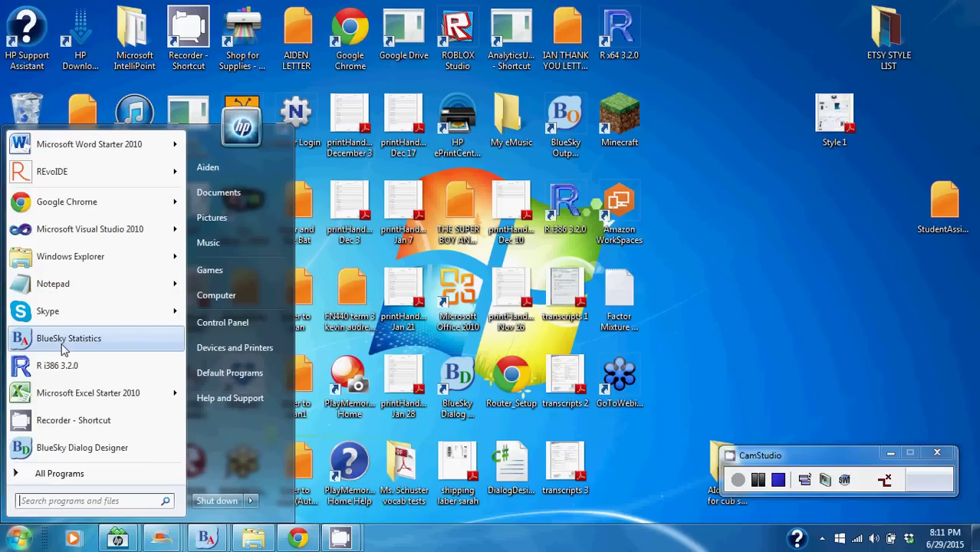
pyautogui.click(62, 479)
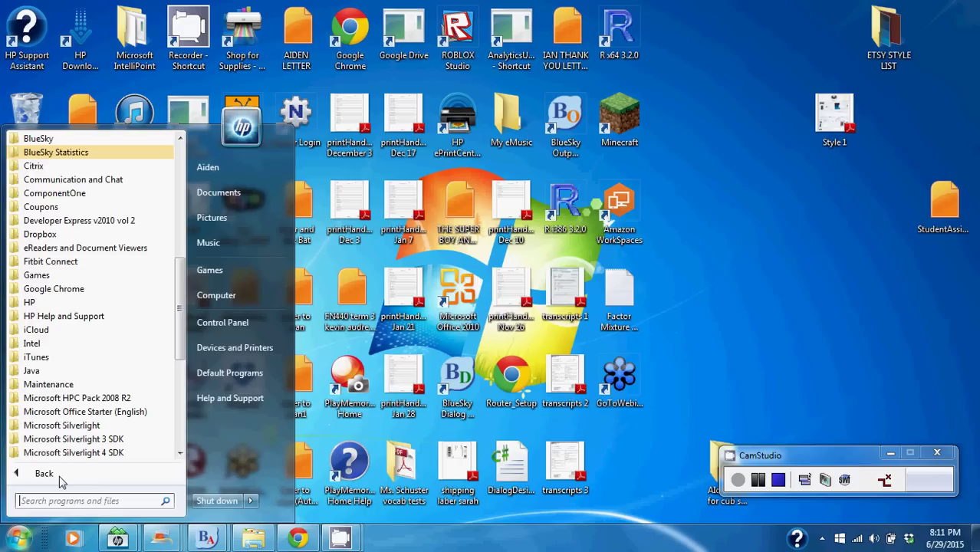
pyautogui.click(58, 153)
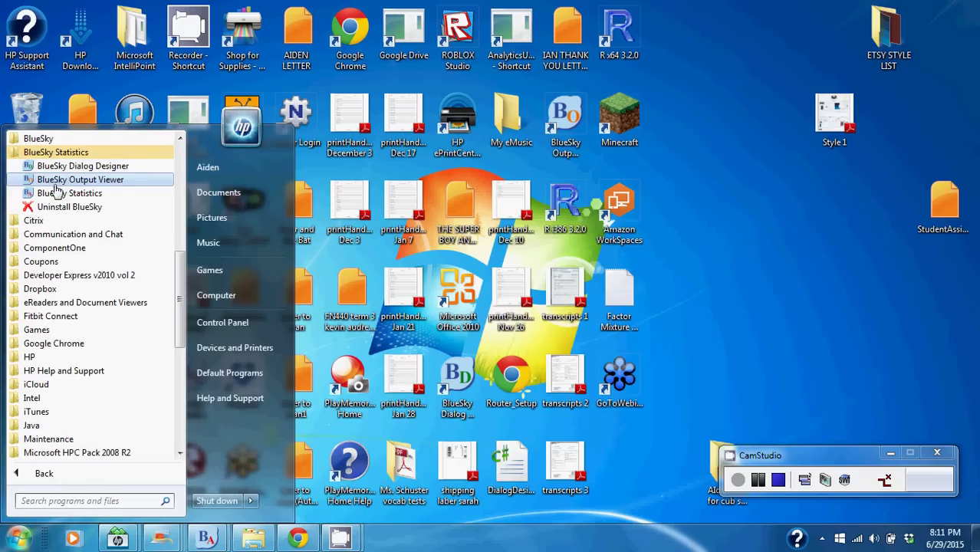
pyautogui.click(61, 197)
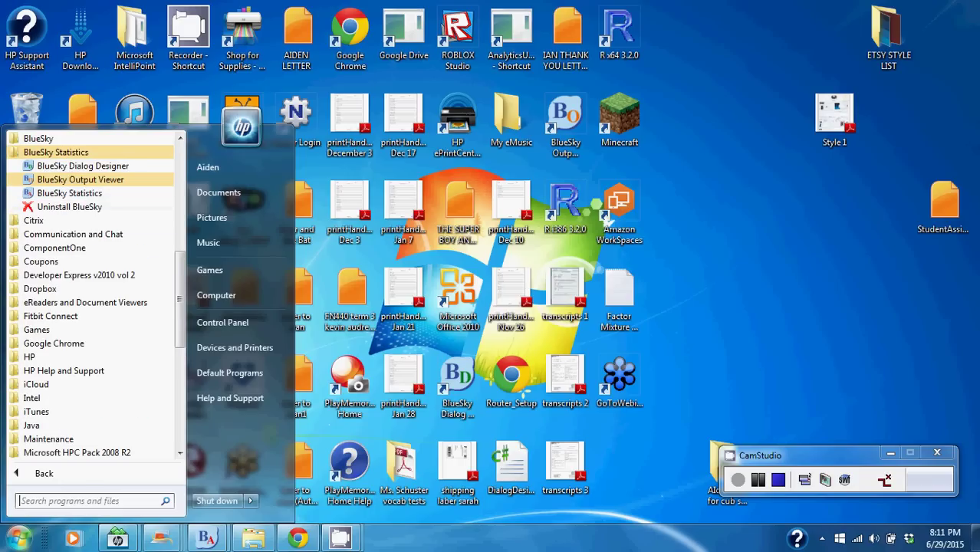
pyautogui.moveTo(209, 540)
pyautogui.click(141, 464)
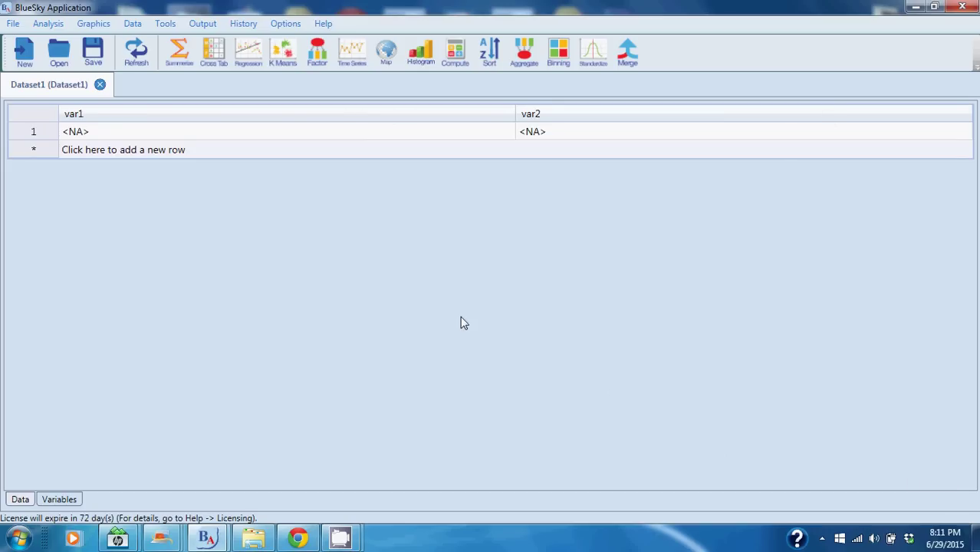
# - Load 'SLID (Study of labor and income dynamics).RData' from recent files and view its grid
pyautogui.click(11, 24)
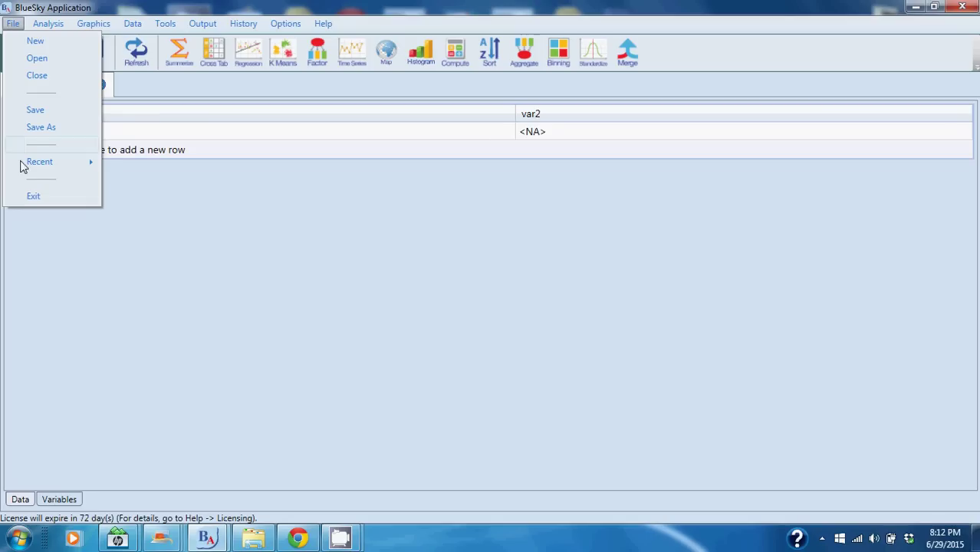
pyautogui.moveTo(30, 171)
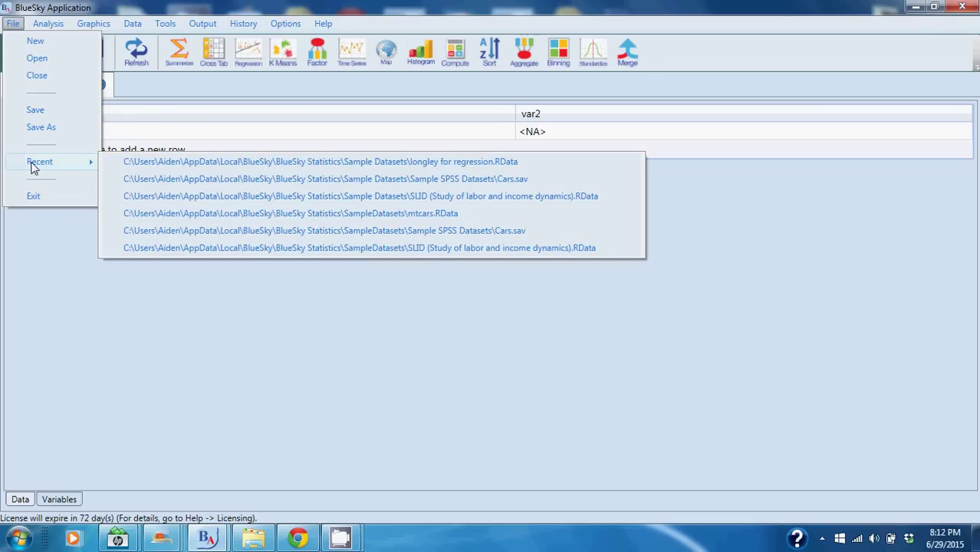
pyautogui.click(224, 198)
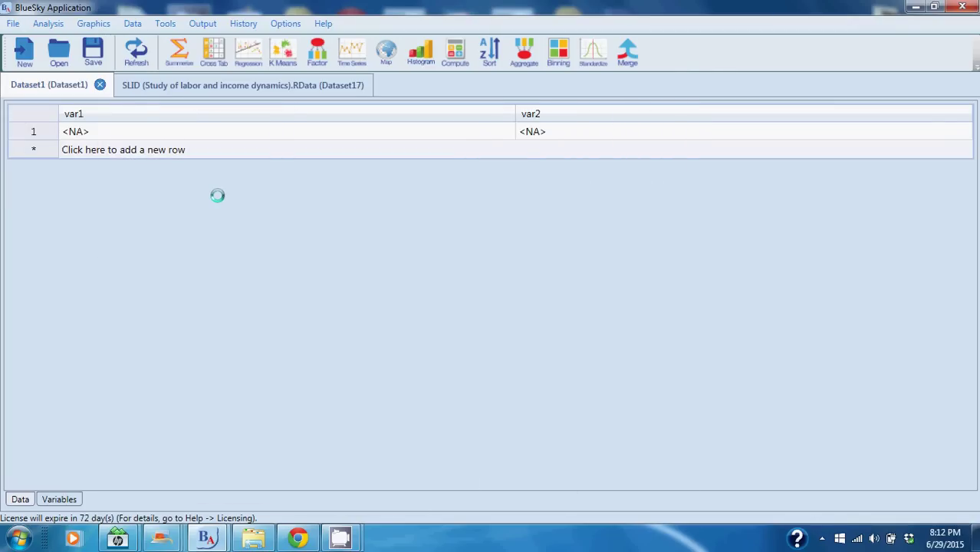
pyautogui.click(227, 86)
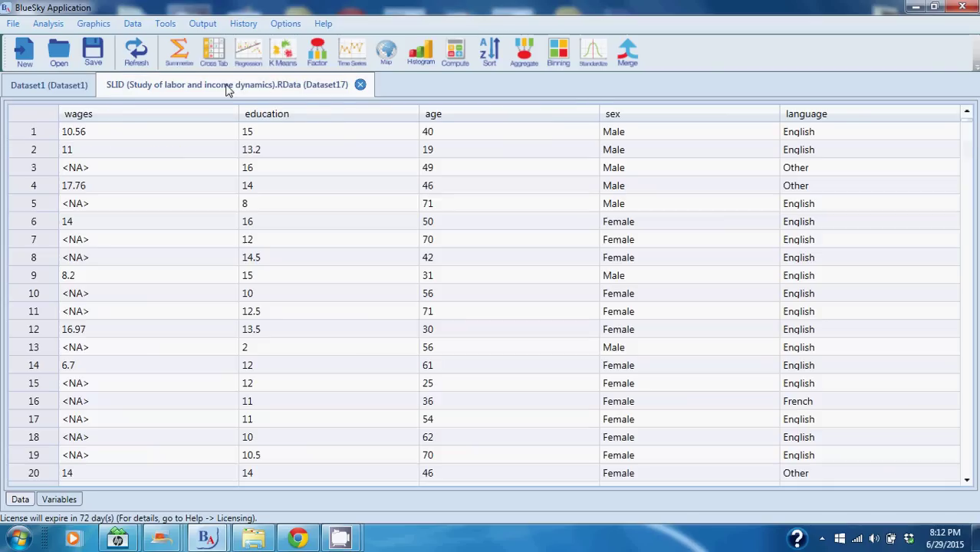
# - Scatterplot wages (Y) against education (X) grouped by sex, with marginal boxplots and least-squares lines
pyautogui.click(96, 25)
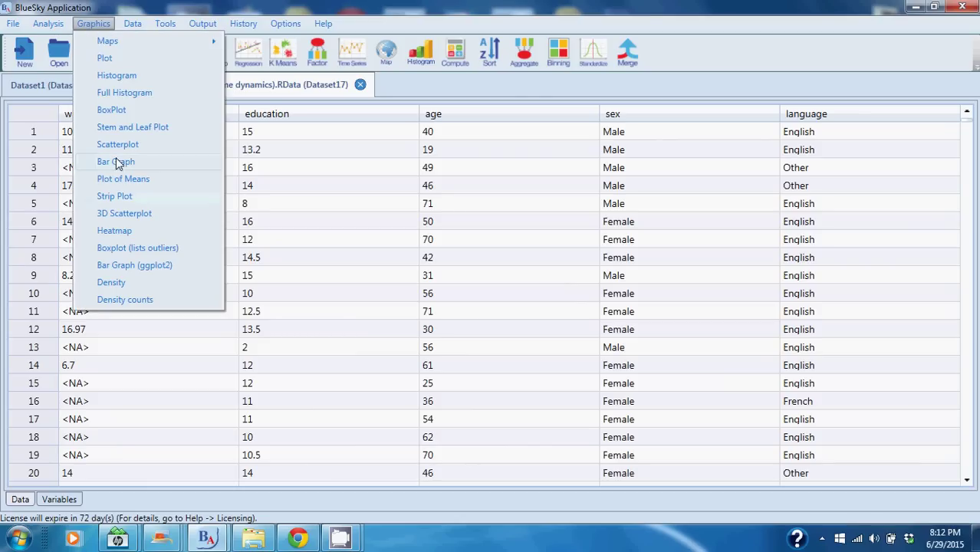
pyautogui.click(121, 146)
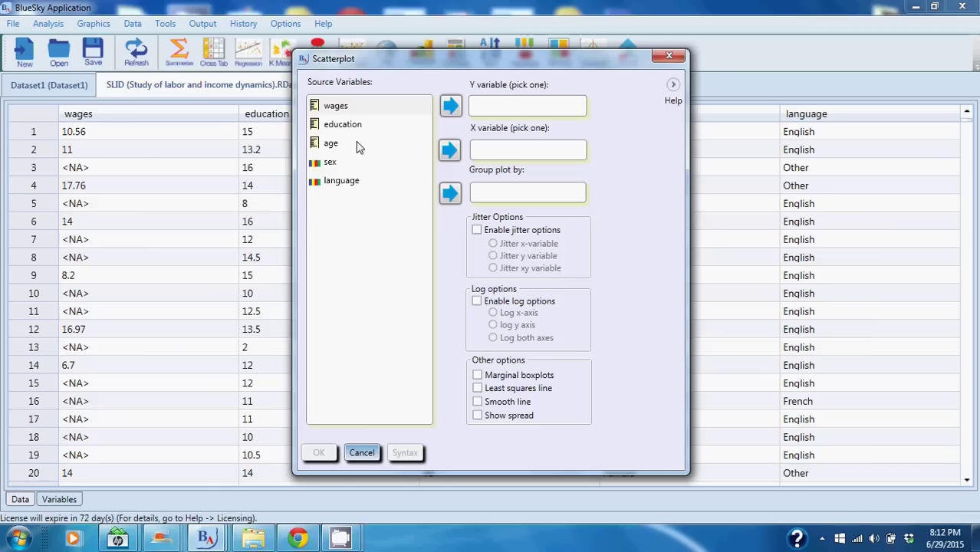
pyautogui.click(432, 110)
pyautogui.click(450, 107)
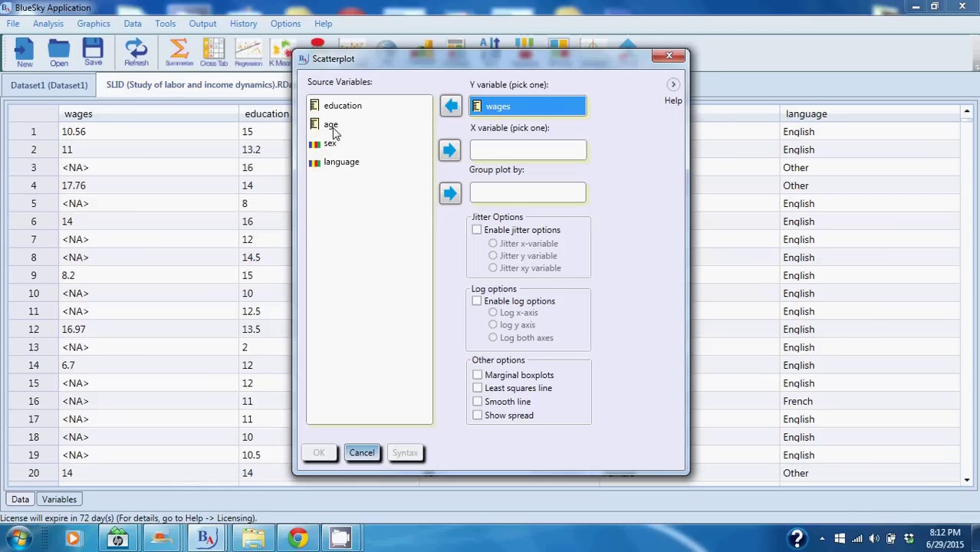
pyautogui.click(332, 125)
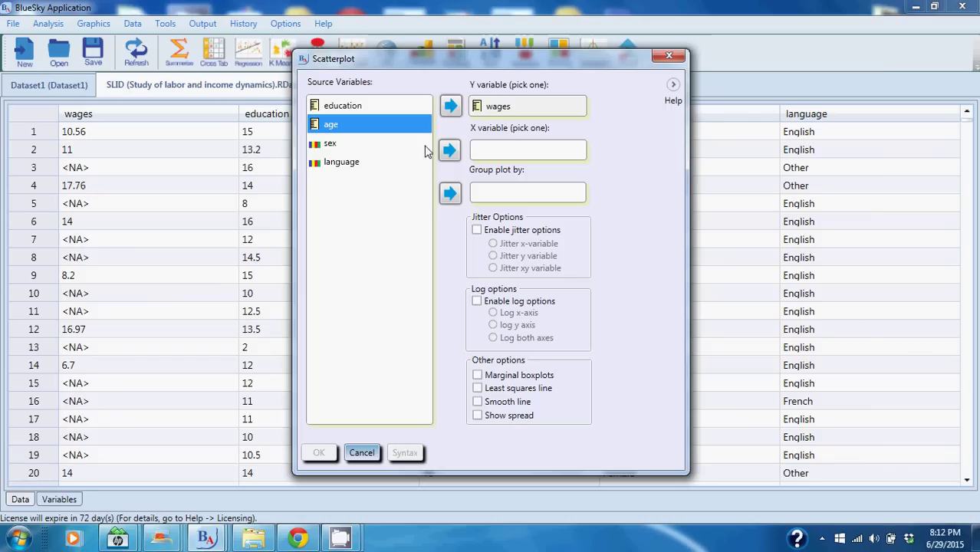
pyautogui.click(345, 107)
pyautogui.click(451, 151)
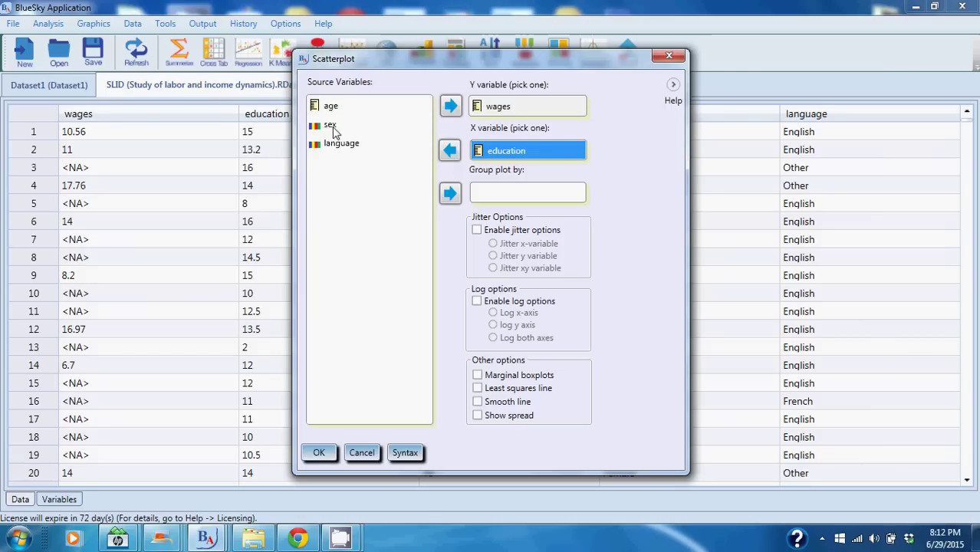
pyautogui.click(331, 126)
pyautogui.click(451, 195)
pyautogui.click(478, 376)
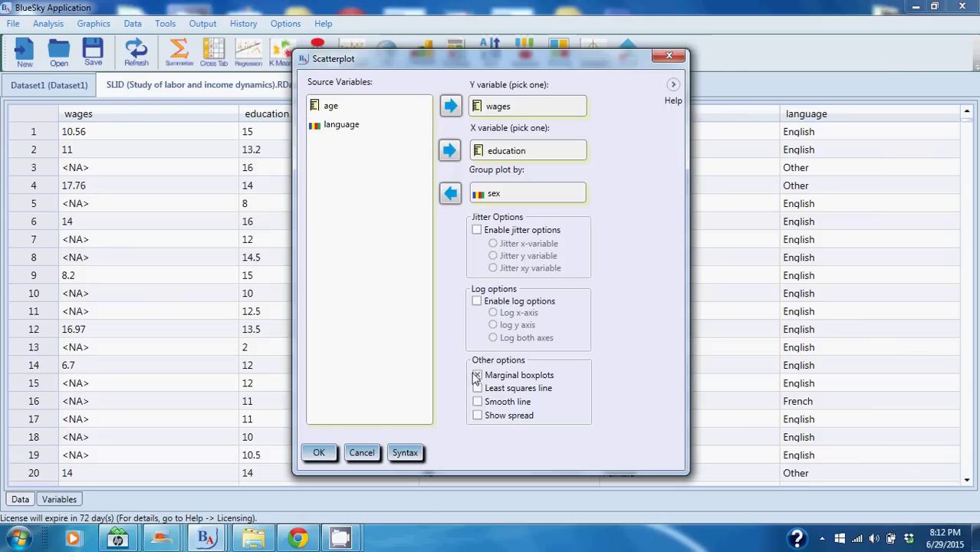
pyautogui.click(478, 389)
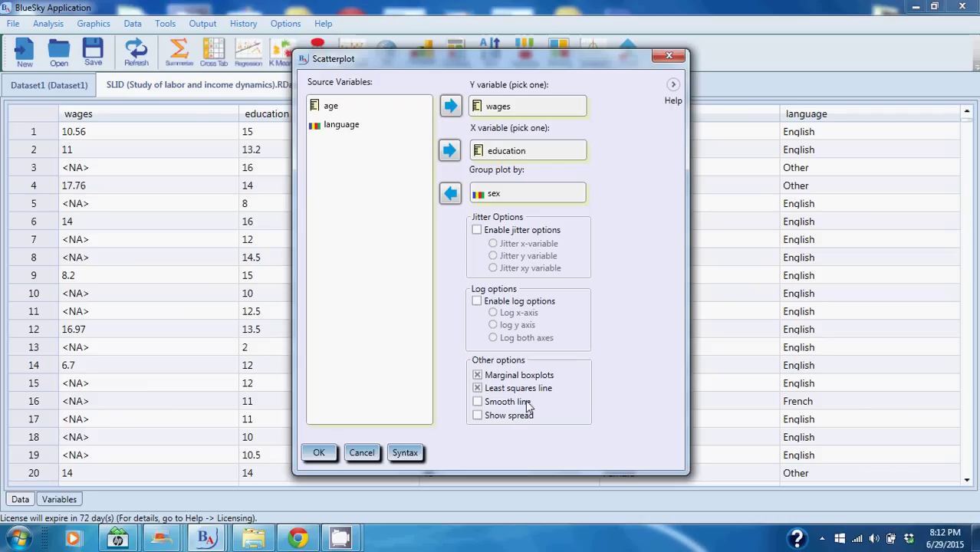
pyautogui.click(319, 453)
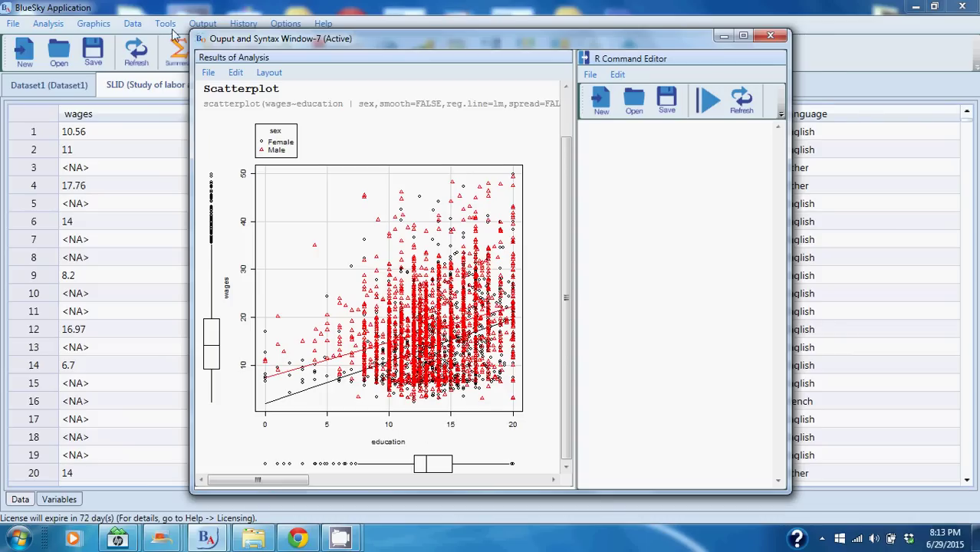
# - Load Cars.sav from recent files and view it as Dataset18
pyautogui.click(168, 10)
pyautogui.click(13, 24)
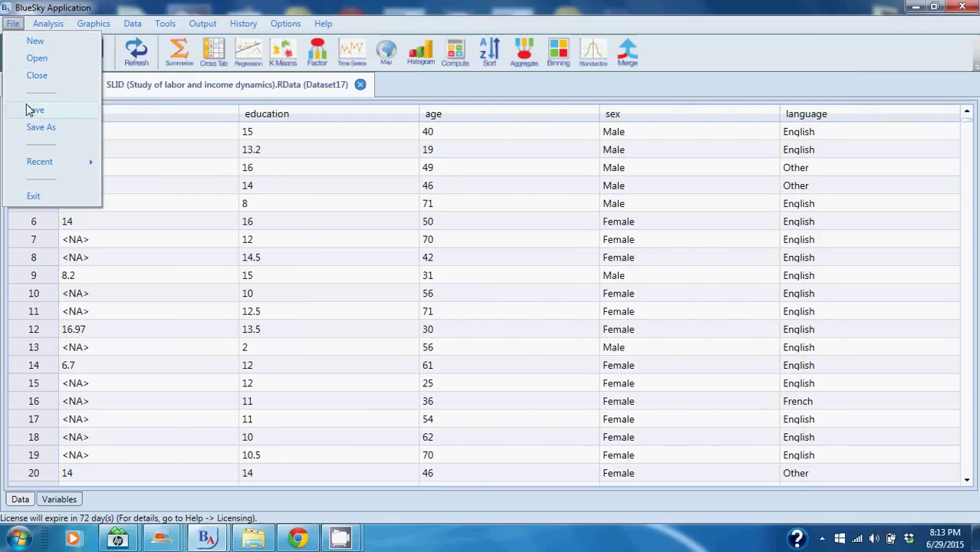
pyautogui.moveTo(27, 163)
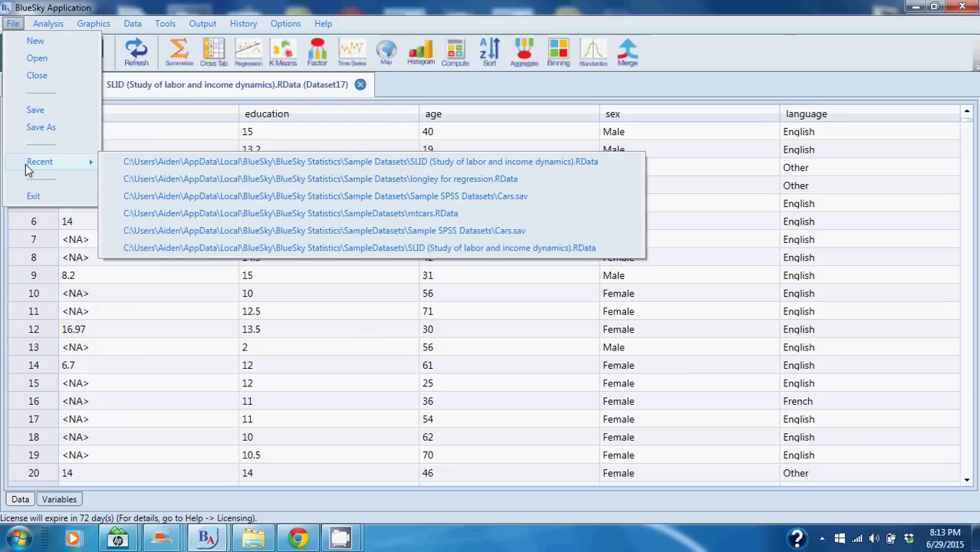
pyautogui.click(368, 198)
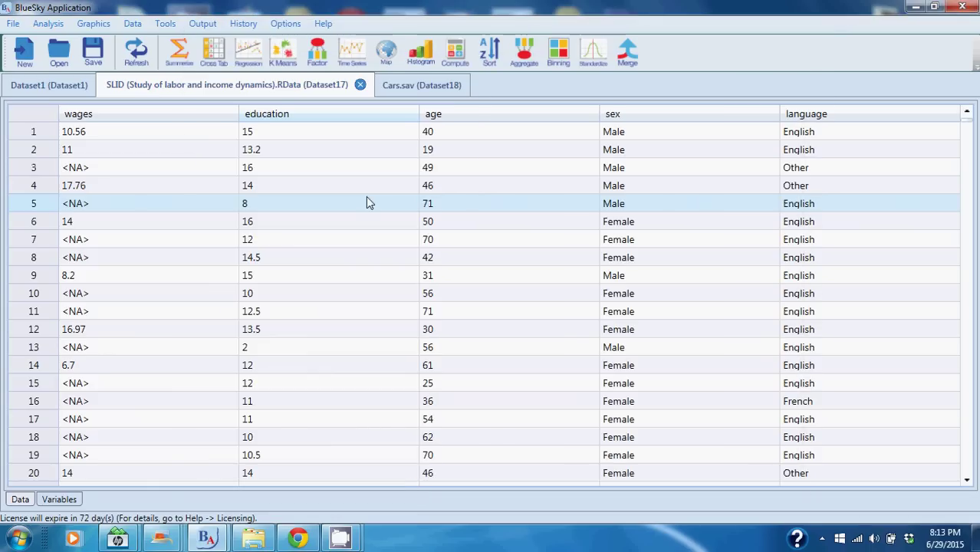
pyautogui.click(415, 88)
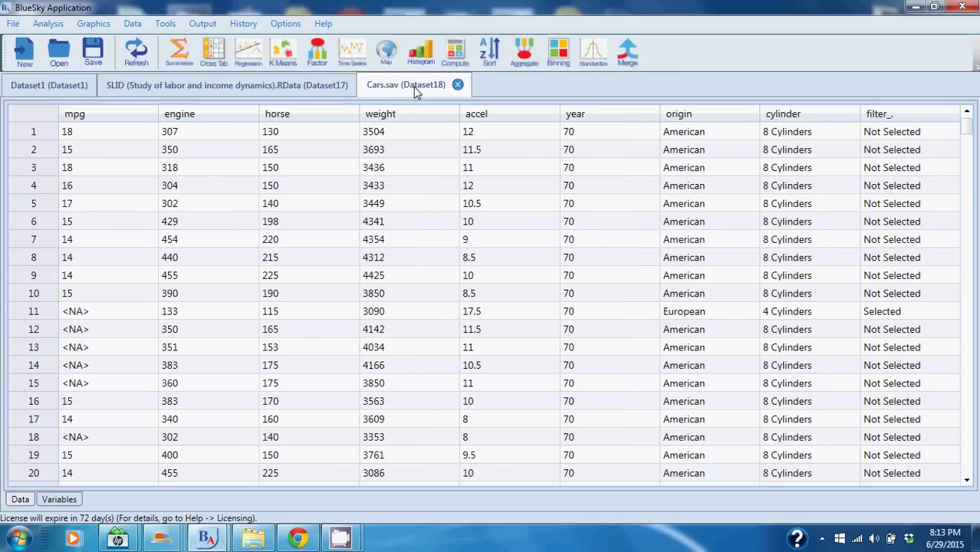
# - Create a BoxPlot with mpg as Y and year as X, then scroll to see years 70–81
pyautogui.click(96, 23)
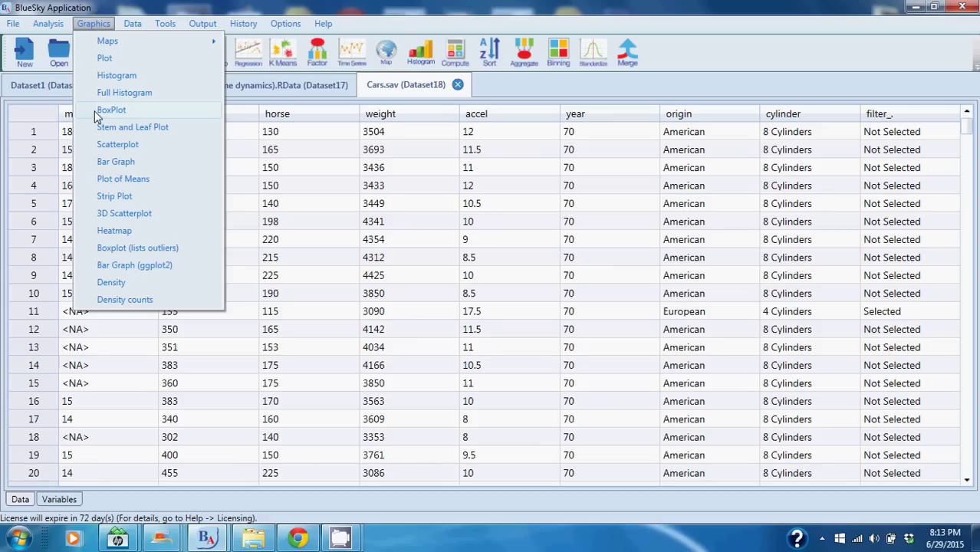
pyautogui.click(96, 115)
pyautogui.click(407, 172)
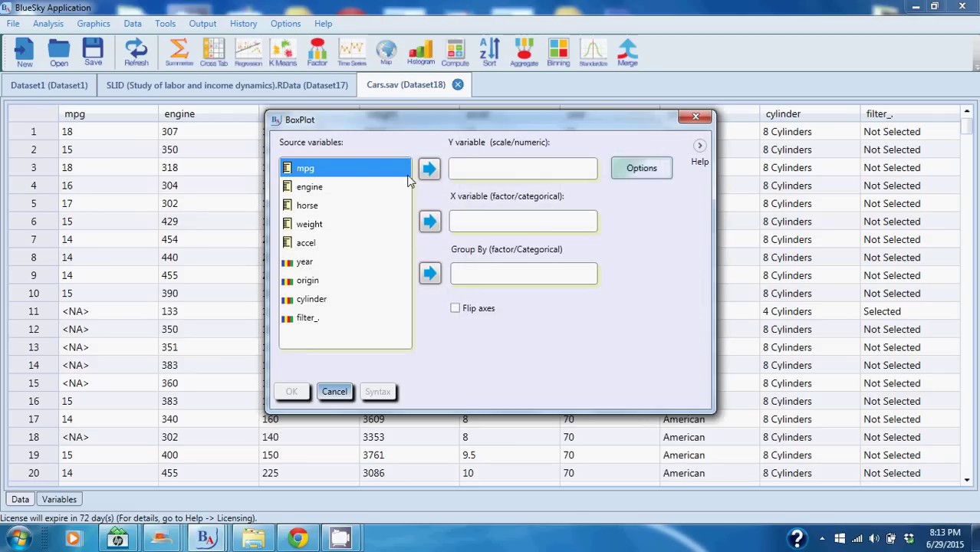
pyautogui.click(430, 168)
pyautogui.click(314, 247)
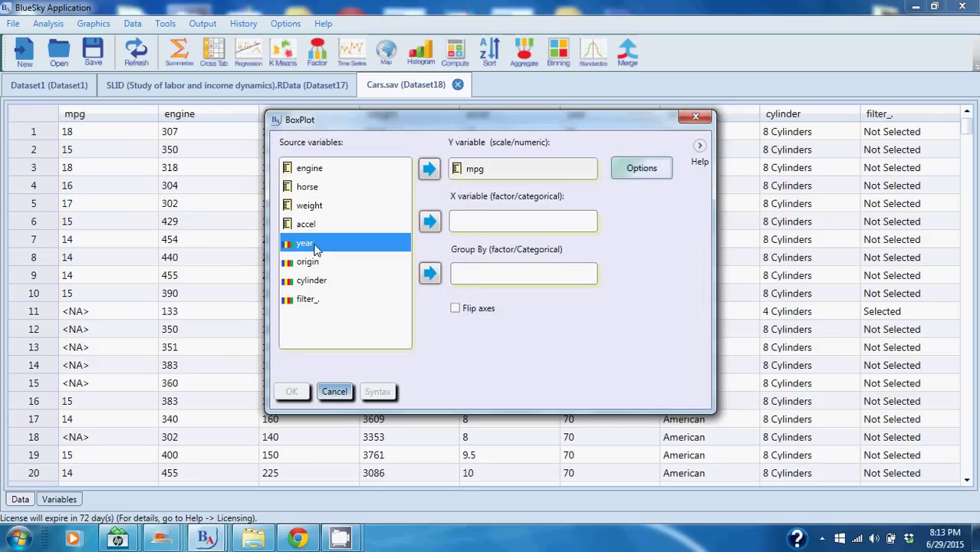
pyautogui.click(430, 222)
pyautogui.click(293, 392)
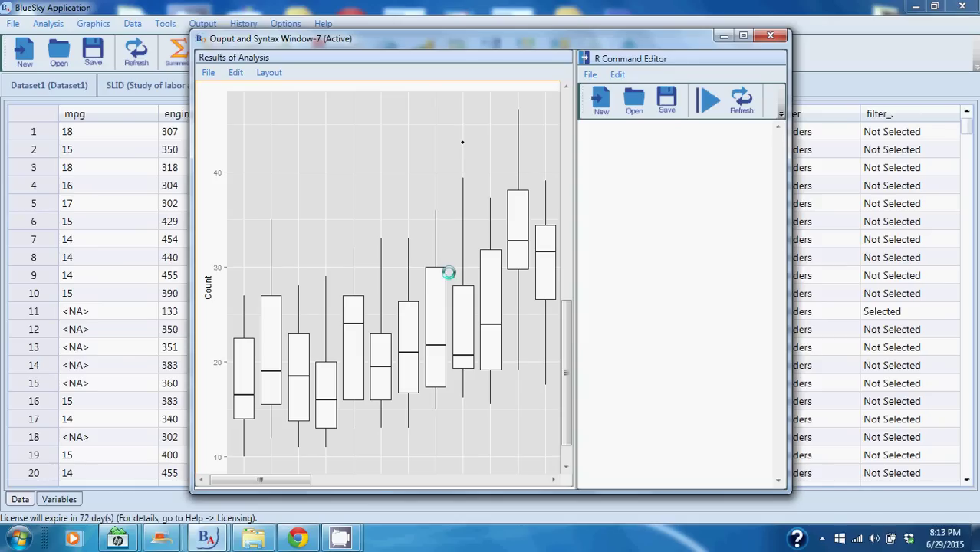
pyautogui.moveTo(568, 352); pyautogui.dragTo(562, 388)
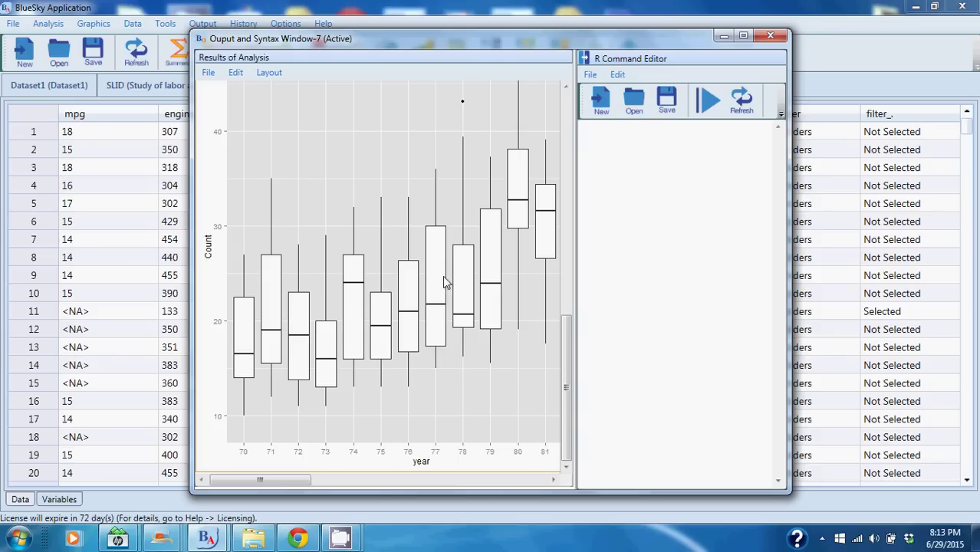
# - Rerun the mpg-by-year boxplot from History with origin as Group By, and maximize the output
pyautogui.click(316, 10)
pyautogui.click(244, 23)
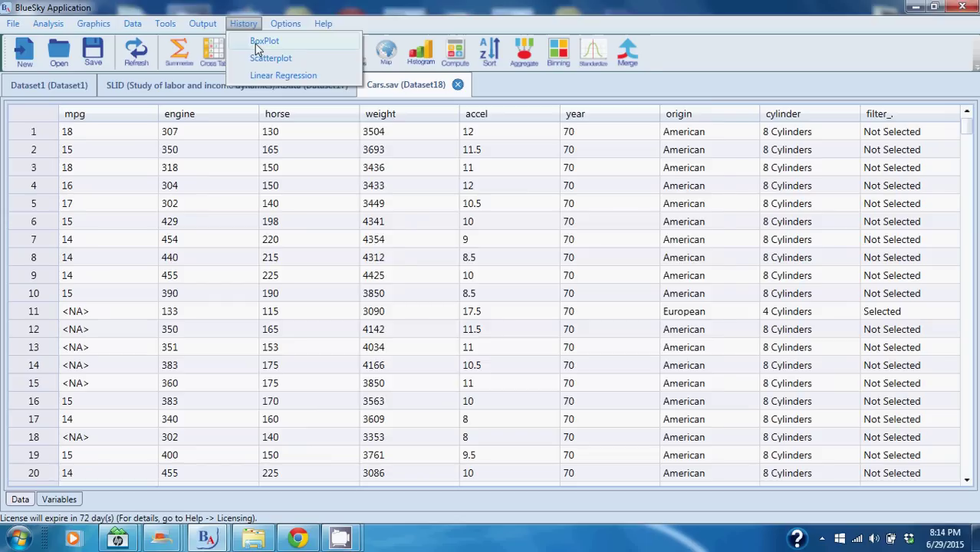
pyautogui.click(259, 42)
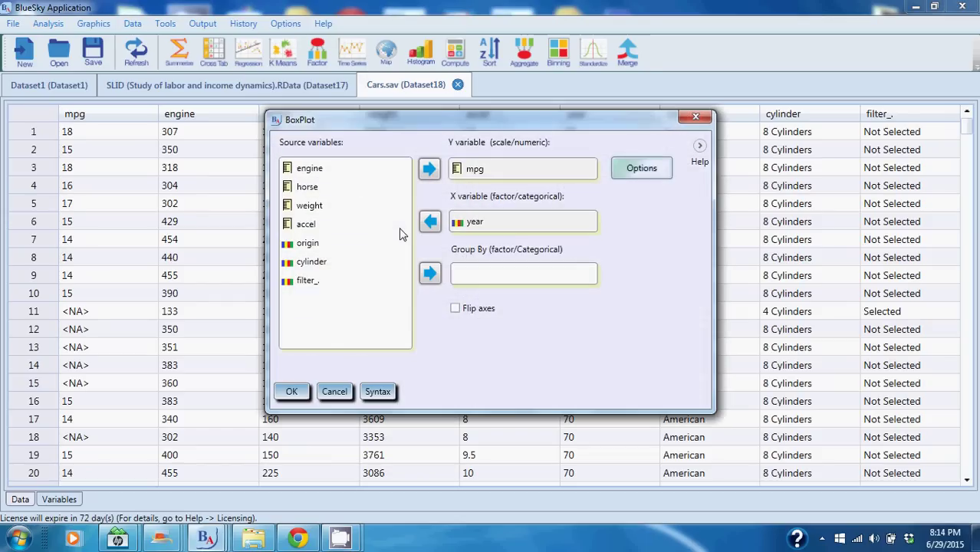
pyautogui.click(310, 245)
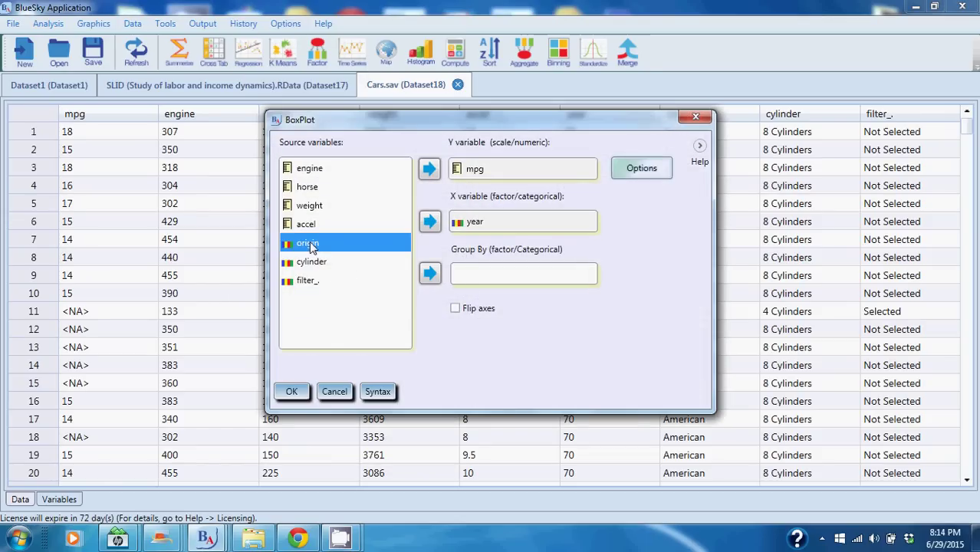
pyautogui.click(430, 275)
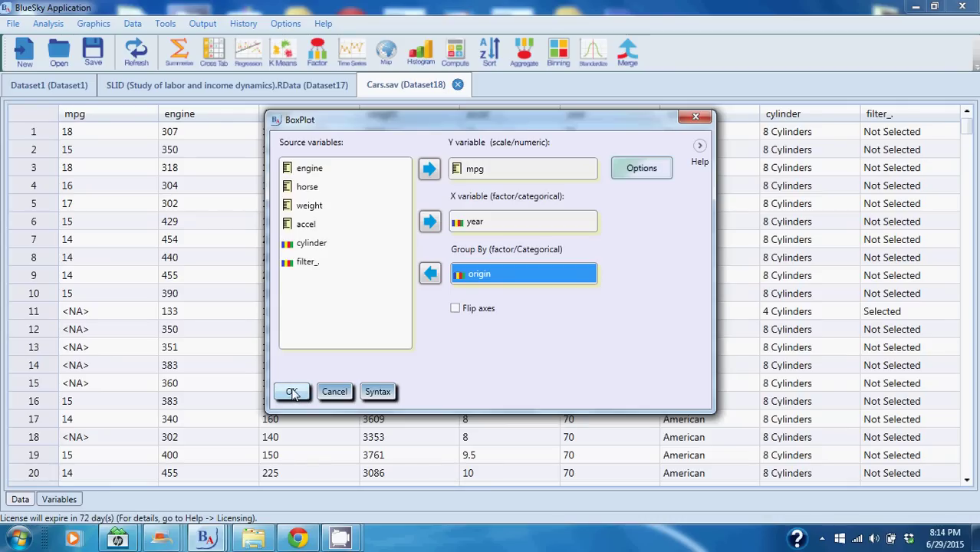
pyautogui.click(293, 393)
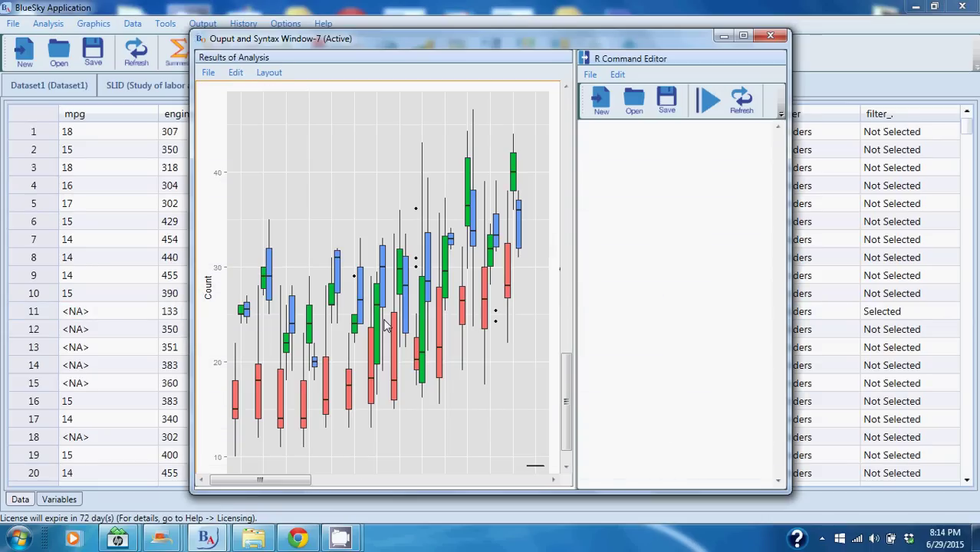
pyautogui.click(744, 36)
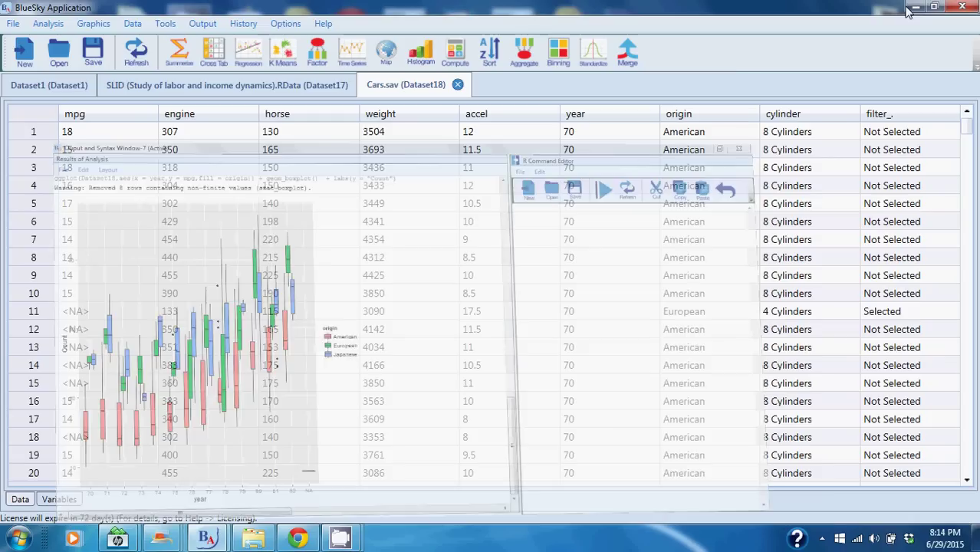
# - Glance through the Analysis and Graphics menus, then open 'longley for regression.RData' from recent files
pyautogui.click(48, 23)
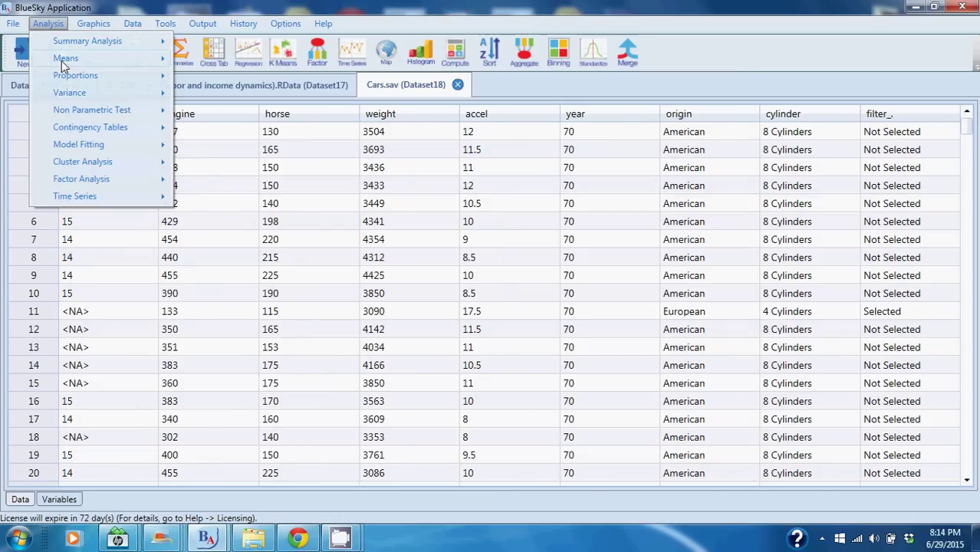
pyautogui.moveTo(63, 66)
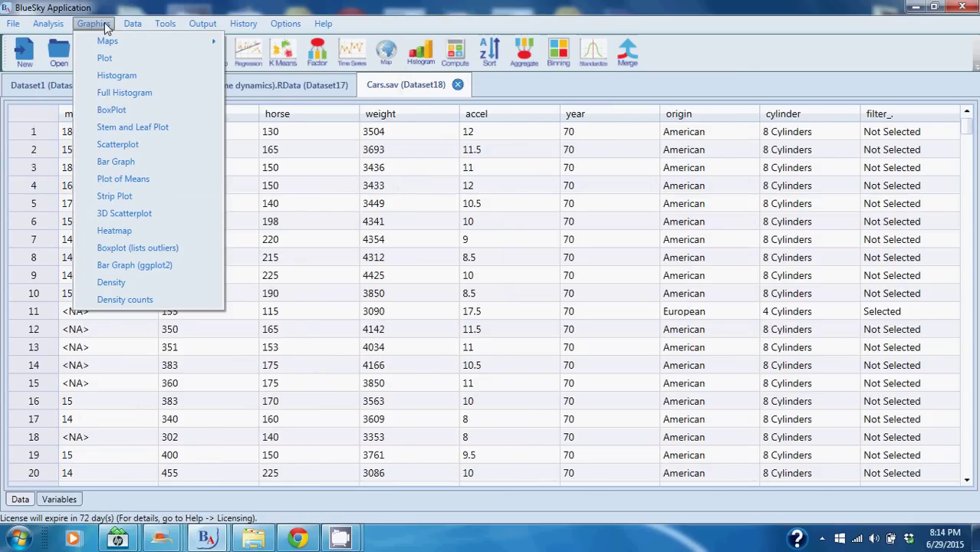
pyautogui.moveTo(132, 25)
pyautogui.moveTo(51, 24)
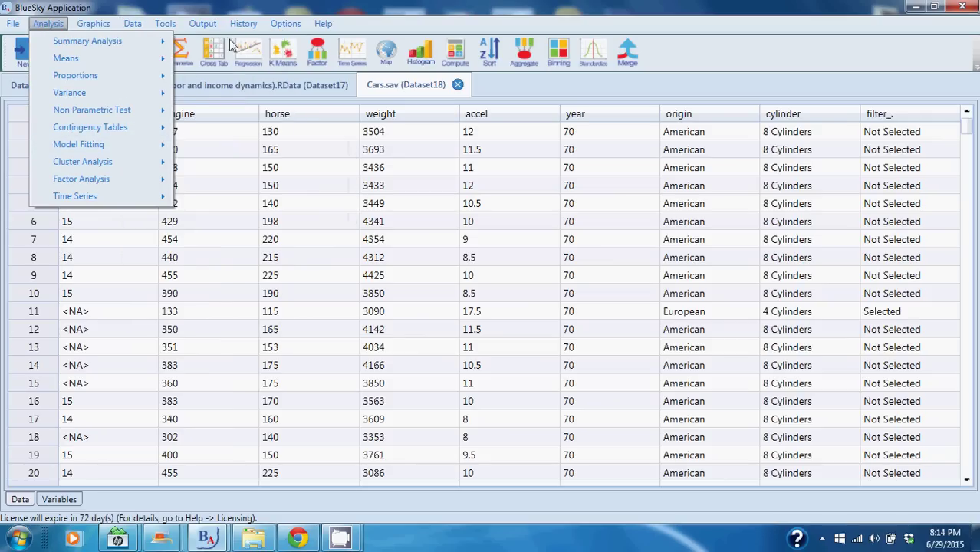
pyautogui.click(322, 23)
pyautogui.click(13, 24)
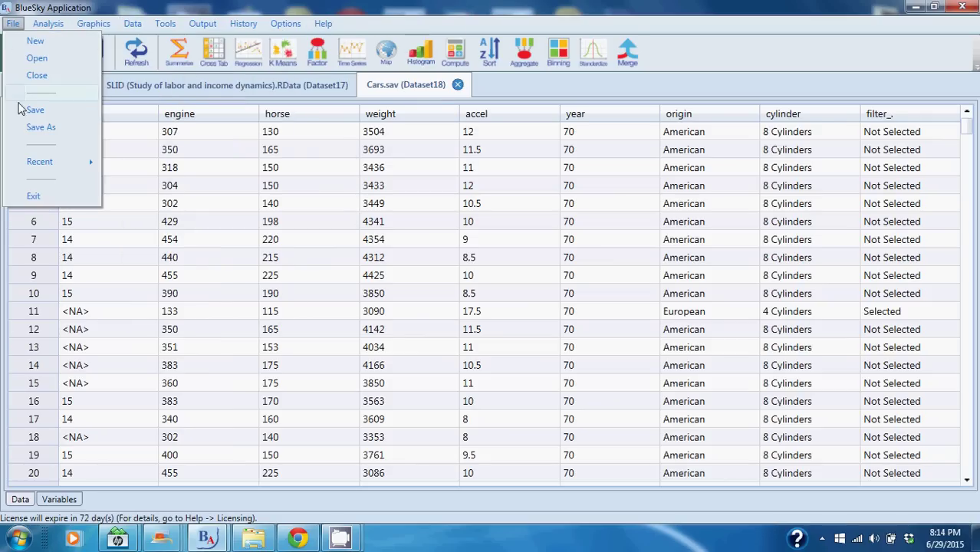
pyautogui.moveTo(20, 162)
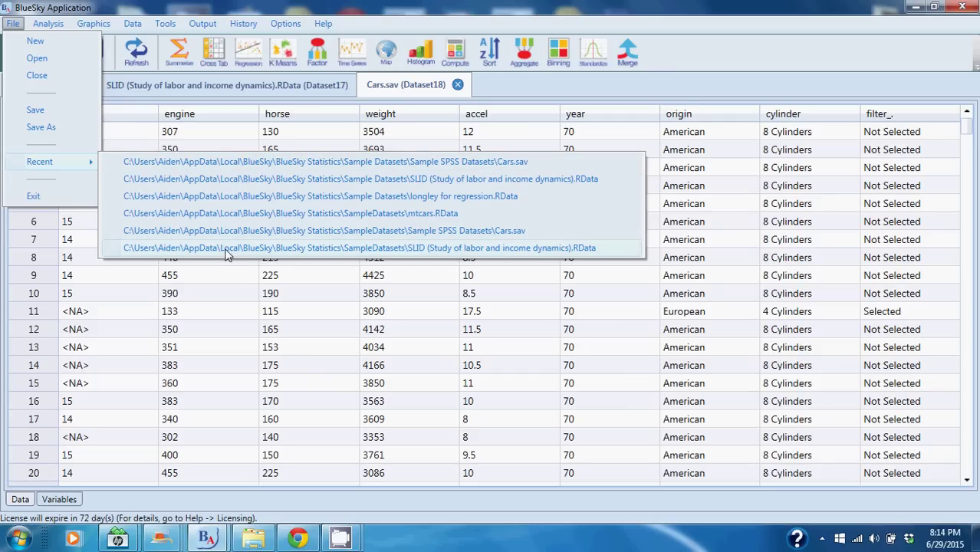
pyautogui.click(236, 198)
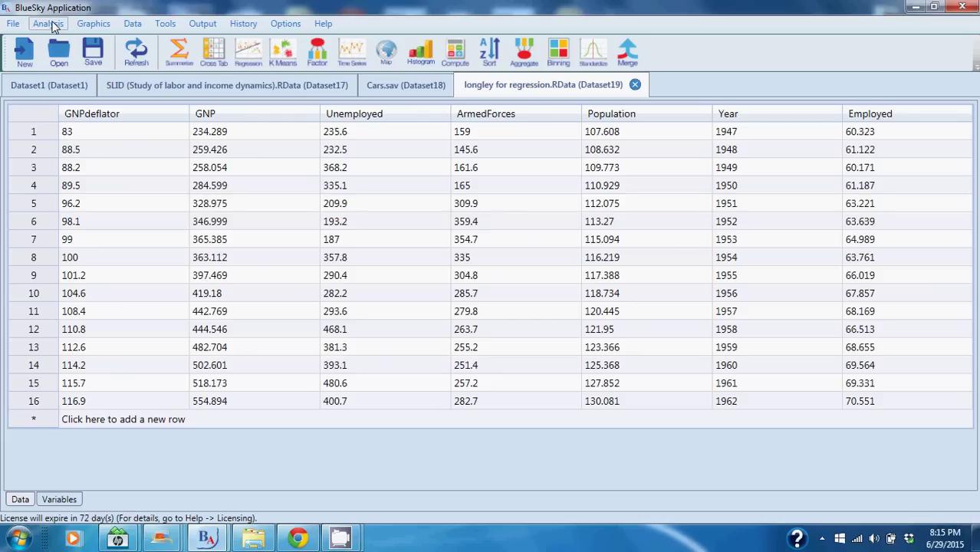
# - Run Linear Regression with Employed as dependent and GNP, Unemployed, ArmedForces, Population, Year as independents
pyautogui.click(54, 25)
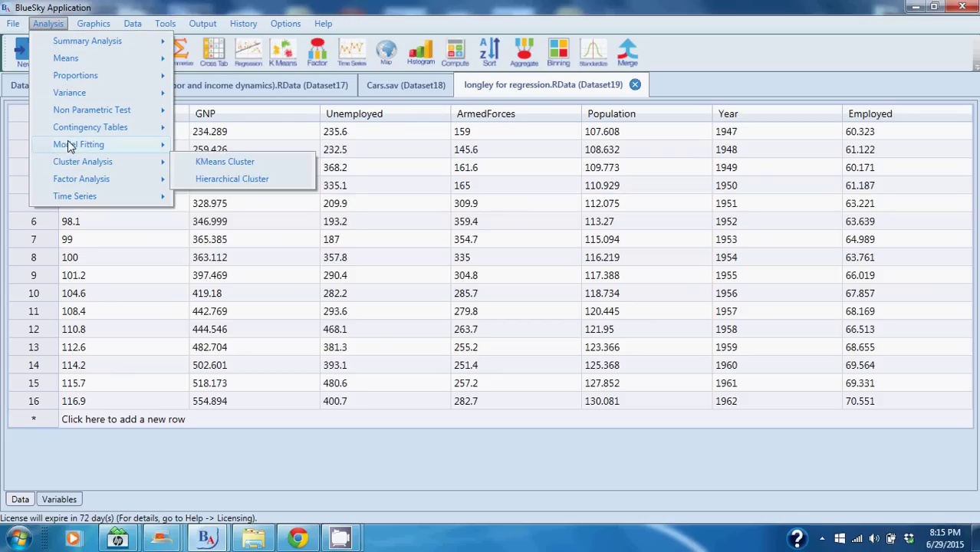
pyautogui.moveTo(72, 145)
pyautogui.click(247, 147)
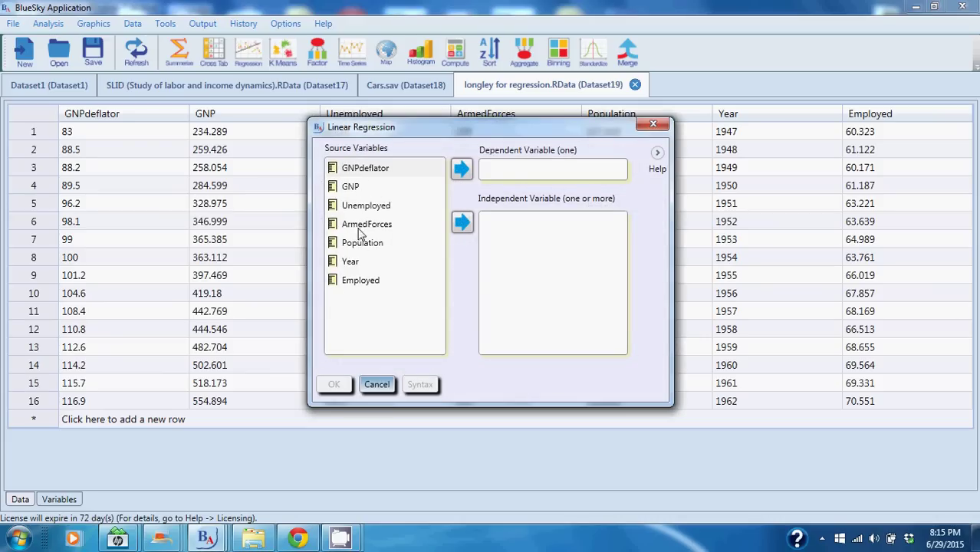
pyautogui.click(360, 281)
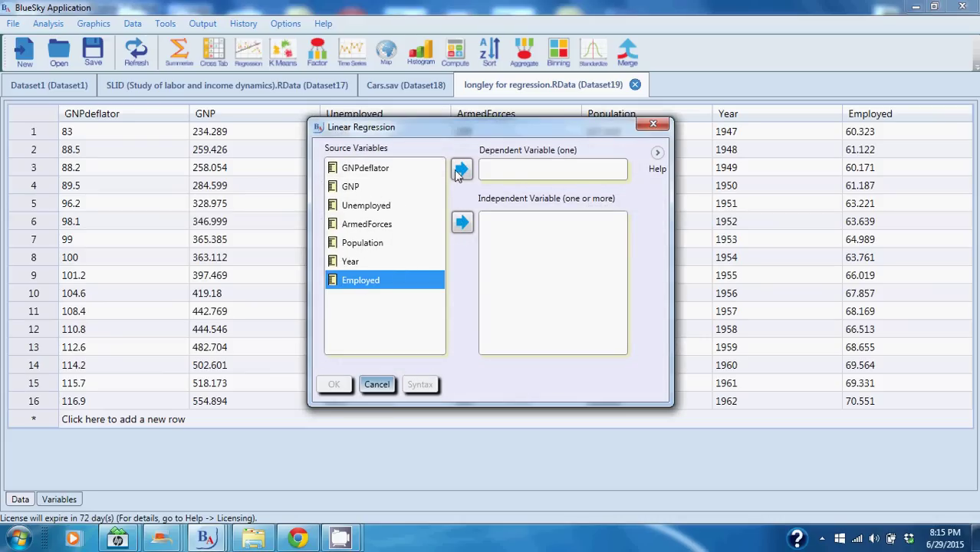
pyautogui.click(461, 169)
pyautogui.click(361, 188)
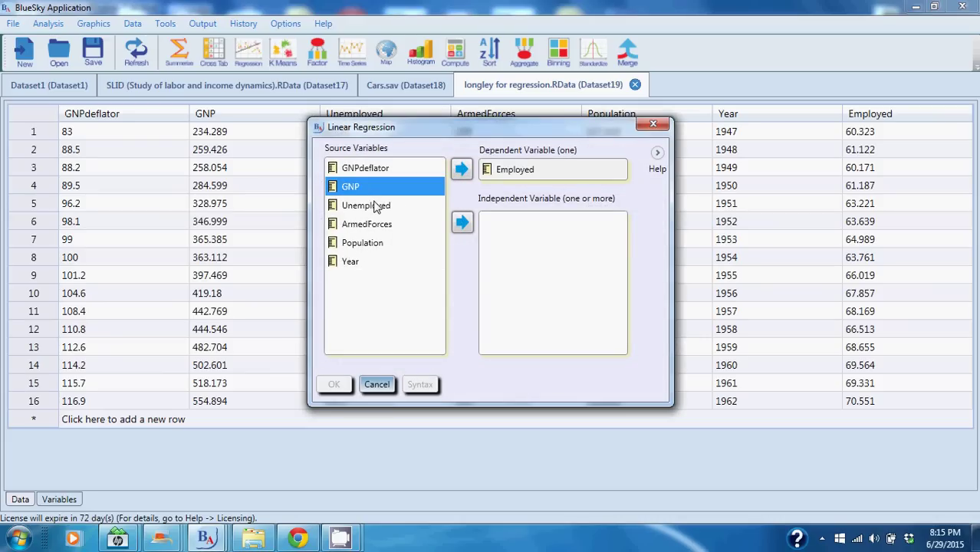
pyautogui.keyDown('ctrl'); pyautogui.click(376, 207); pyautogui.keyUp('ctrl')
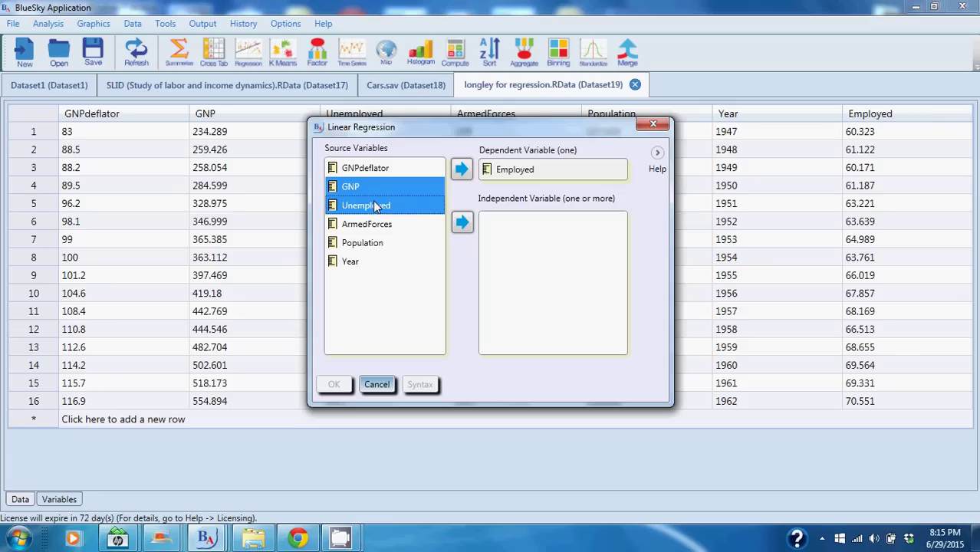
pyautogui.hotkey('shift', 'Down')
pyautogui.hotkey('shift', 'Down')
pyautogui.hotkey('shift', 'Down')
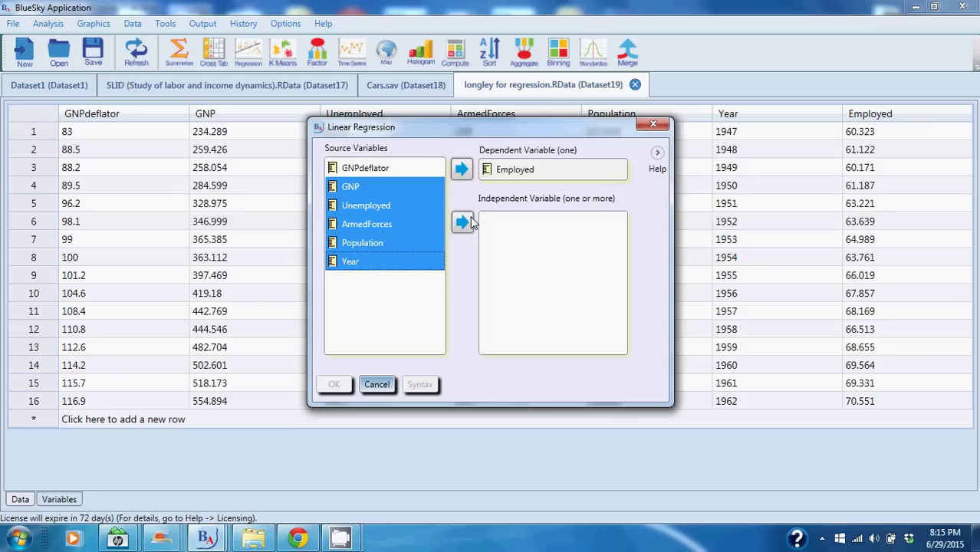
pyautogui.click(463, 221)
pyautogui.click(334, 384)
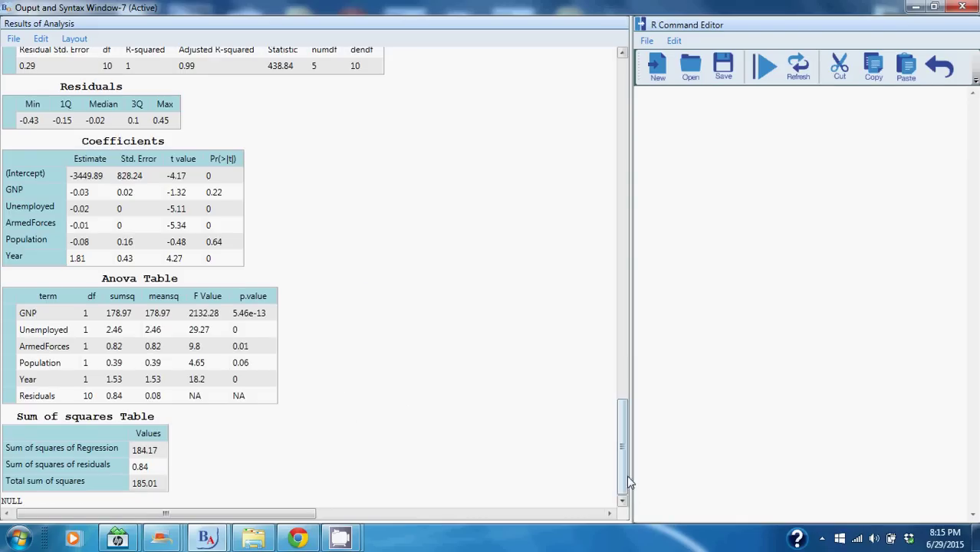
# - Scroll the regression output back to the top, then return to the longley data grid
pyautogui.moveTo(624, 473); pyautogui.dragTo(639, 260)
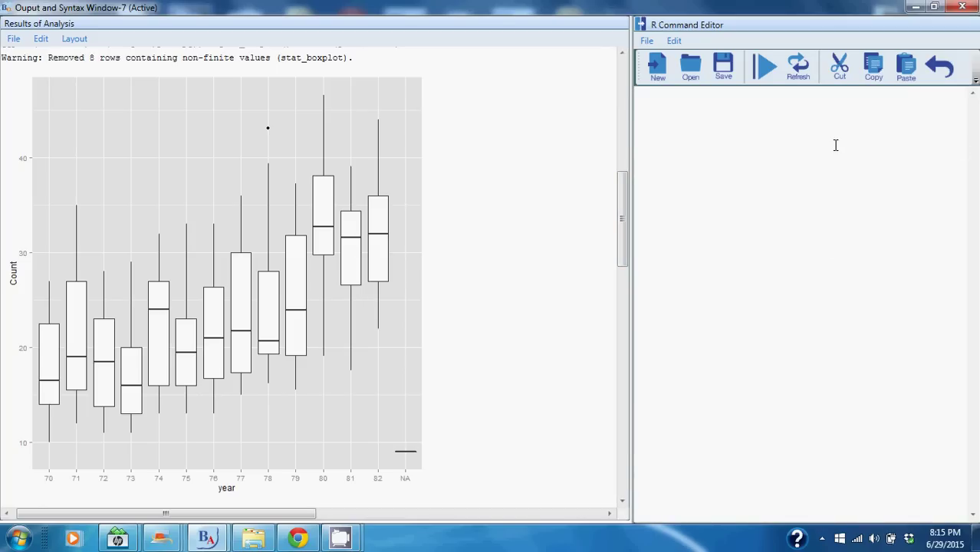
pyautogui.hotkey('alt', 'Tab')
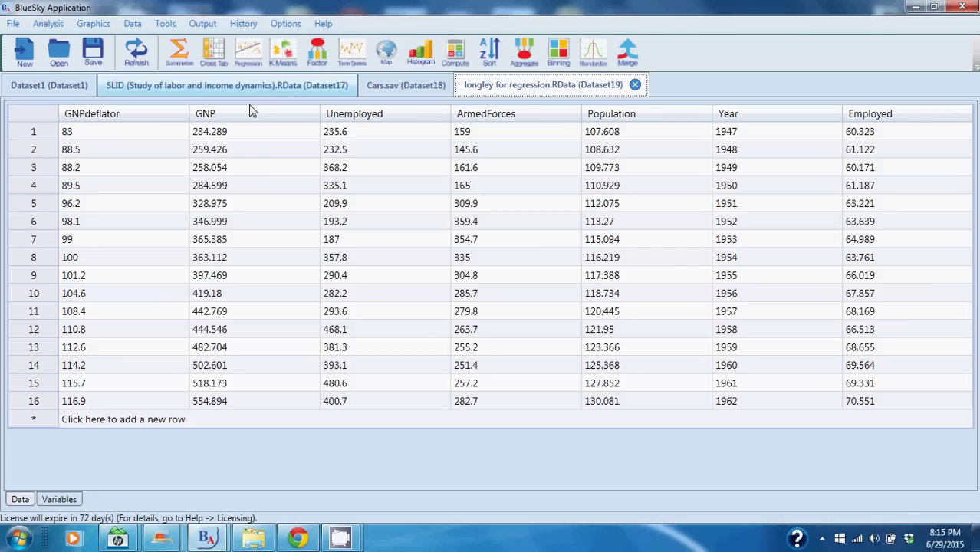
# - Switch via Cars.sav to the SLID dataset and edit the education cell in row 9
pyautogui.click(409, 83)
pyautogui.click(283, 85)
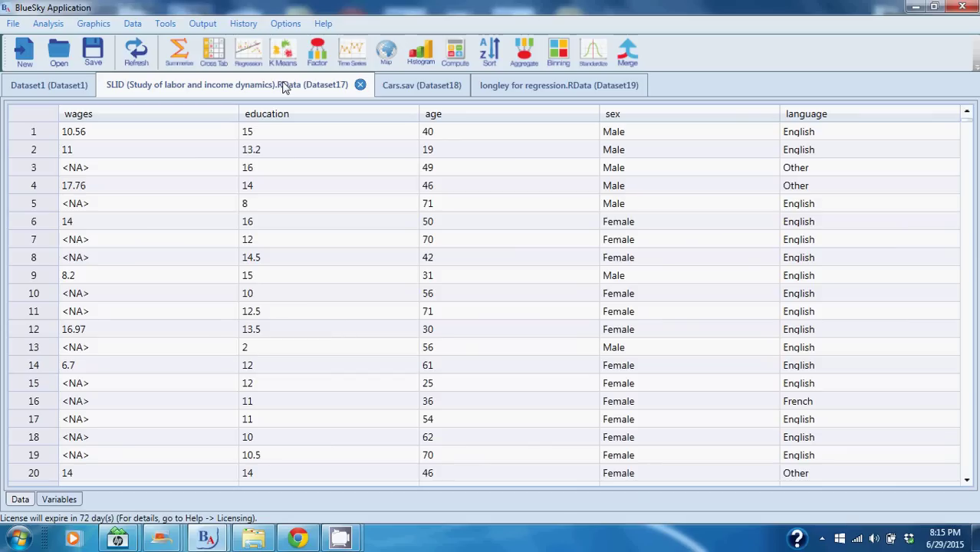
pyautogui.doubleClick(306, 278)
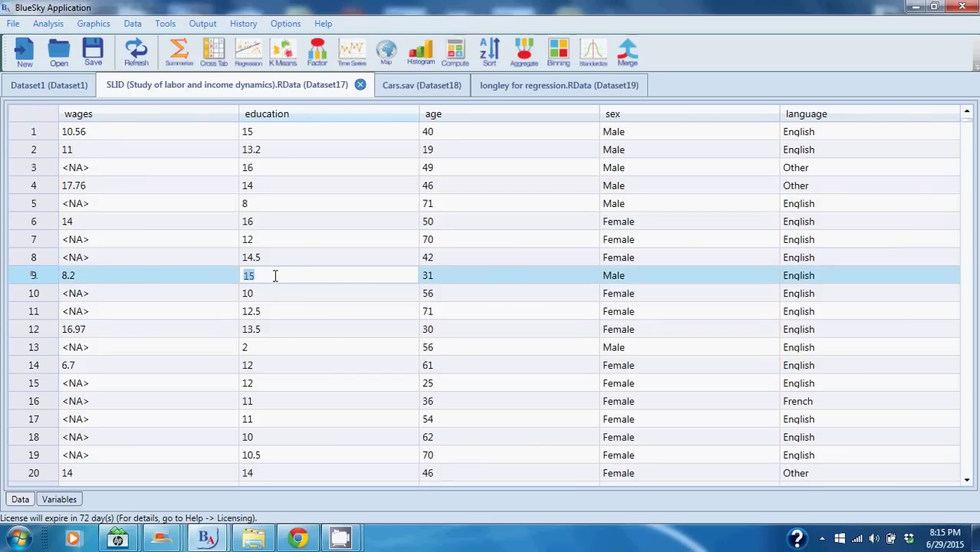
# - Show SLID's variable definitions and inspect the wages Measure dropdown, leaving it on Scale
pyautogui.click(62, 501)
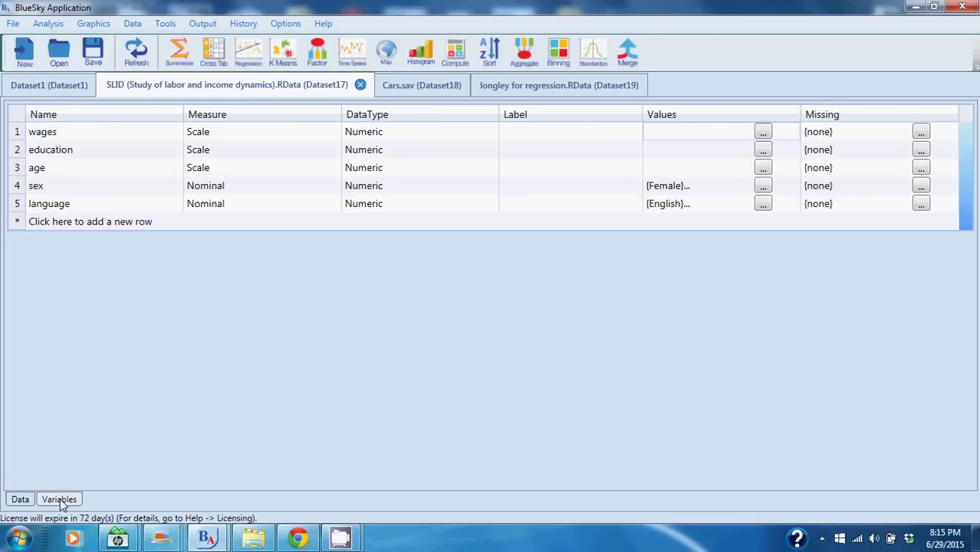
pyautogui.rightClick(17, 137)
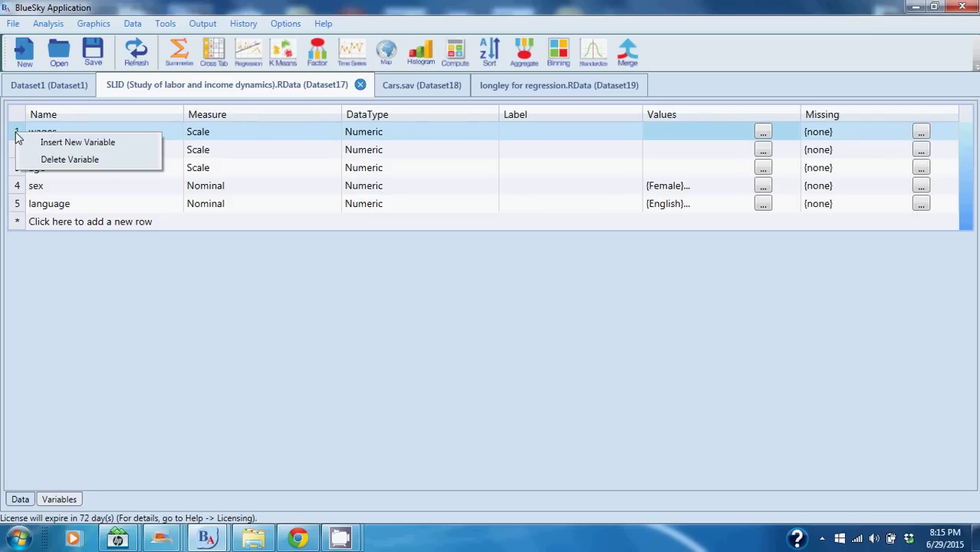
pyautogui.click(279, 137)
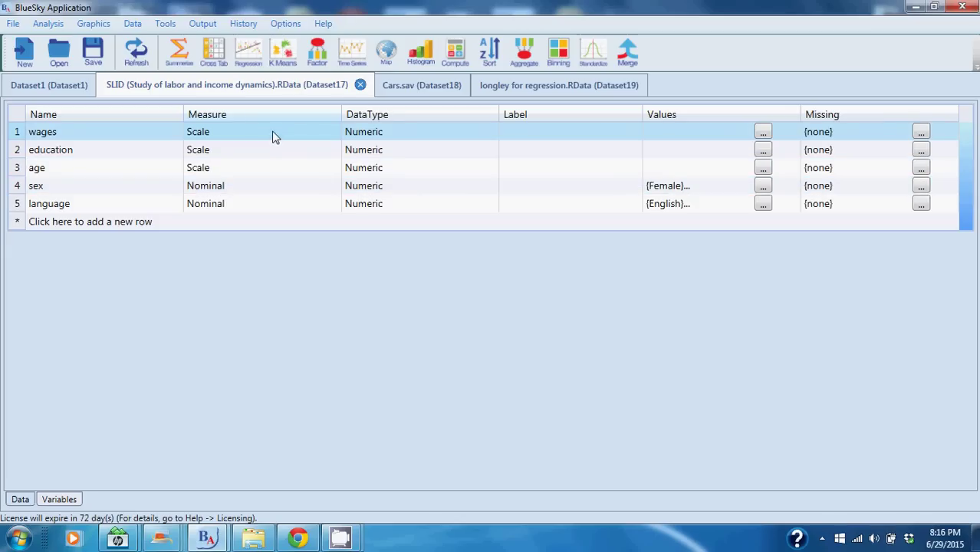
pyautogui.click(327, 131)
pyautogui.click(334, 132)
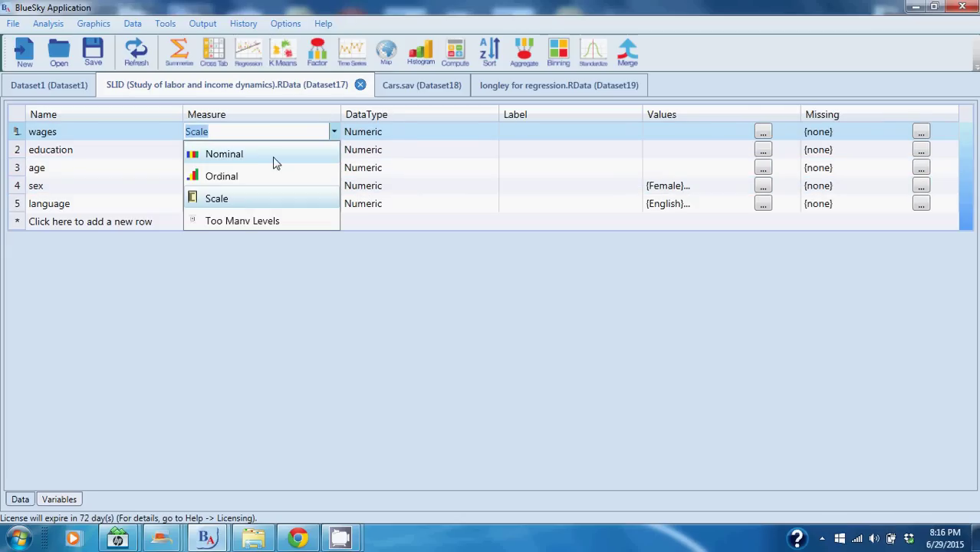
pyautogui.click(154, 102)
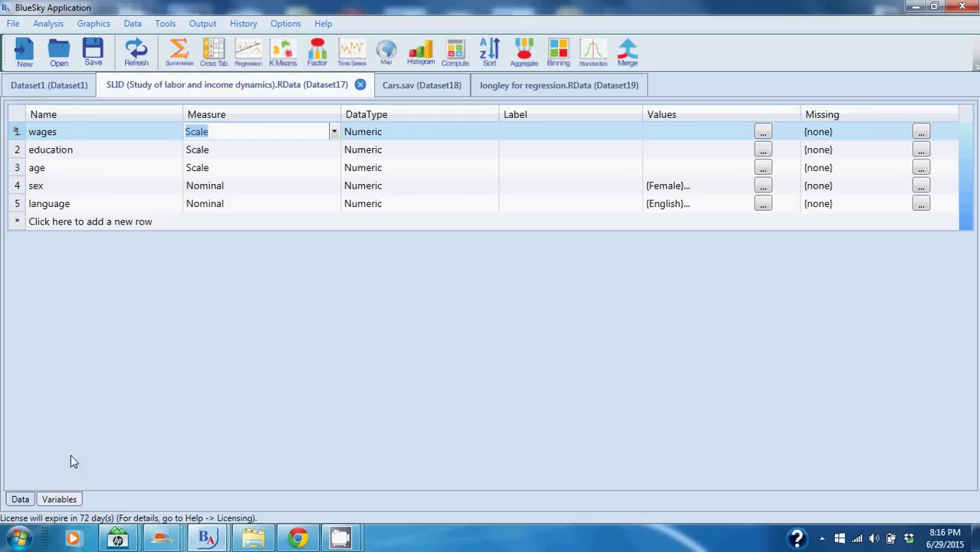
# - Scroll the output window down to the longley Linear Regression tables and focus the R Command Editor
pyautogui.click(30, 499)
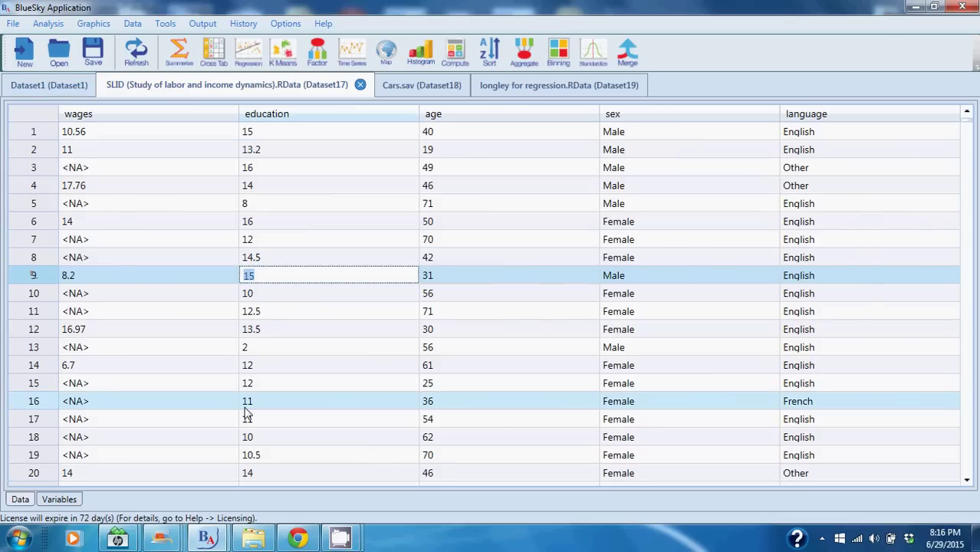
pyautogui.hotkey('alt', 'Tab')
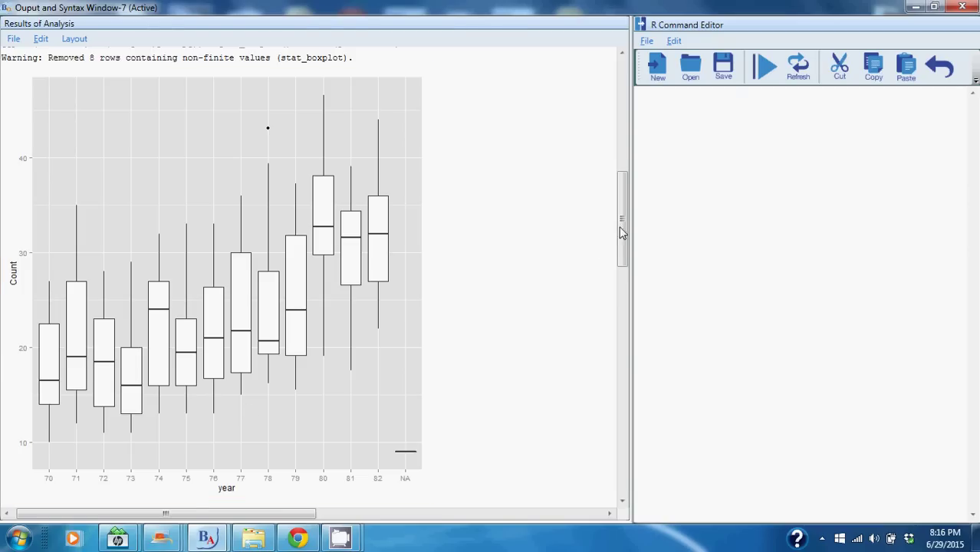
pyautogui.moveTo(622, 230); pyautogui.dragTo(619, 434)
pyautogui.click(13, 40)
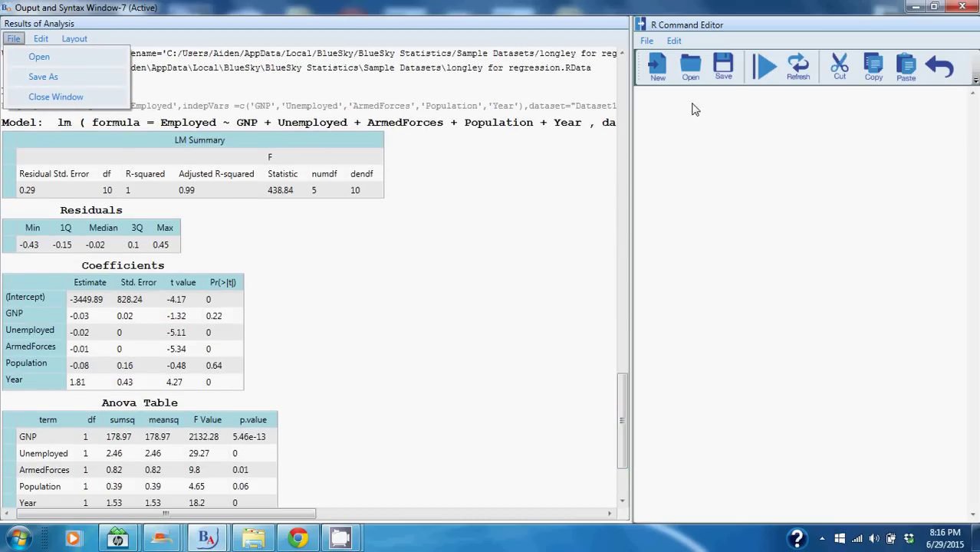
pyautogui.click(666, 119)
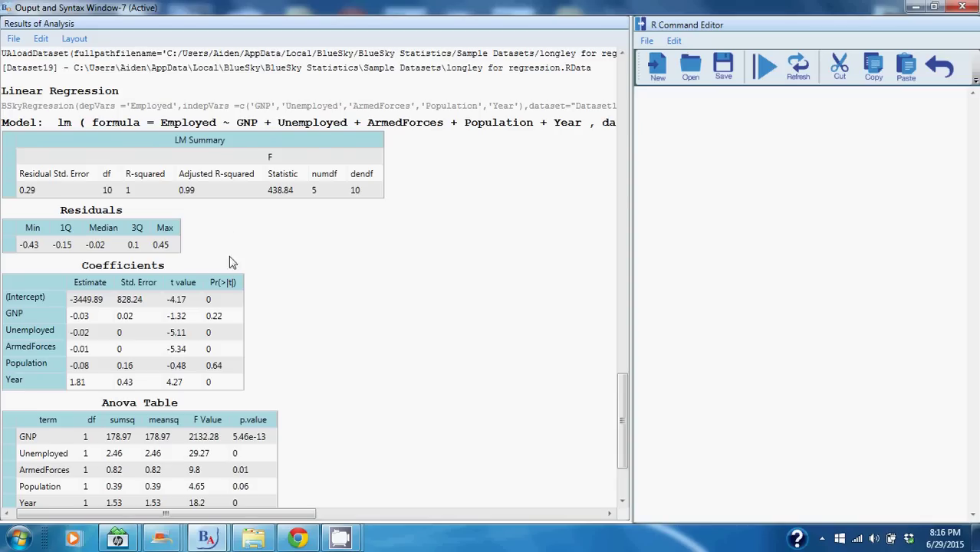
# - Load getting started.R from the editor's recent files and select its df1 = data.frame(...) line
pyautogui.click(646, 41)
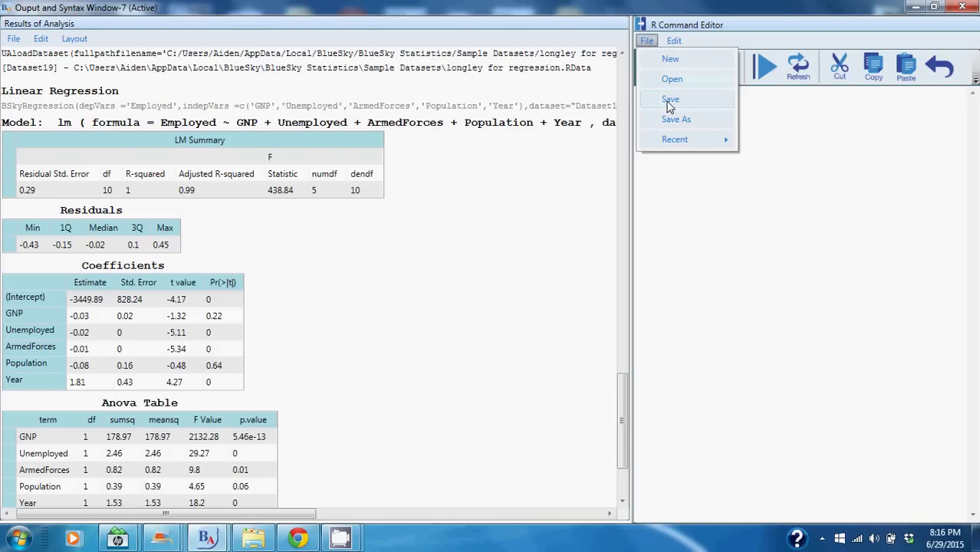
pyautogui.moveTo(678, 144)
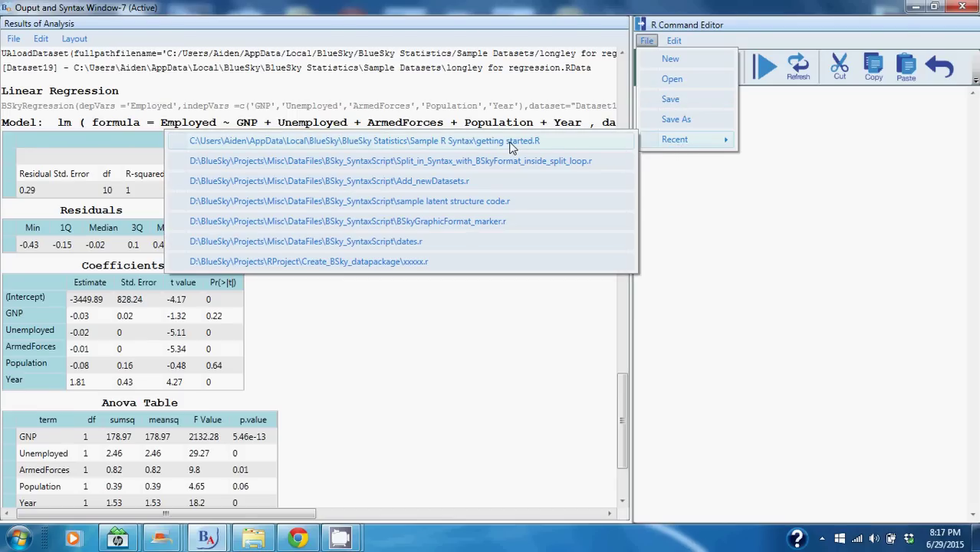
pyautogui.click(511, 141)
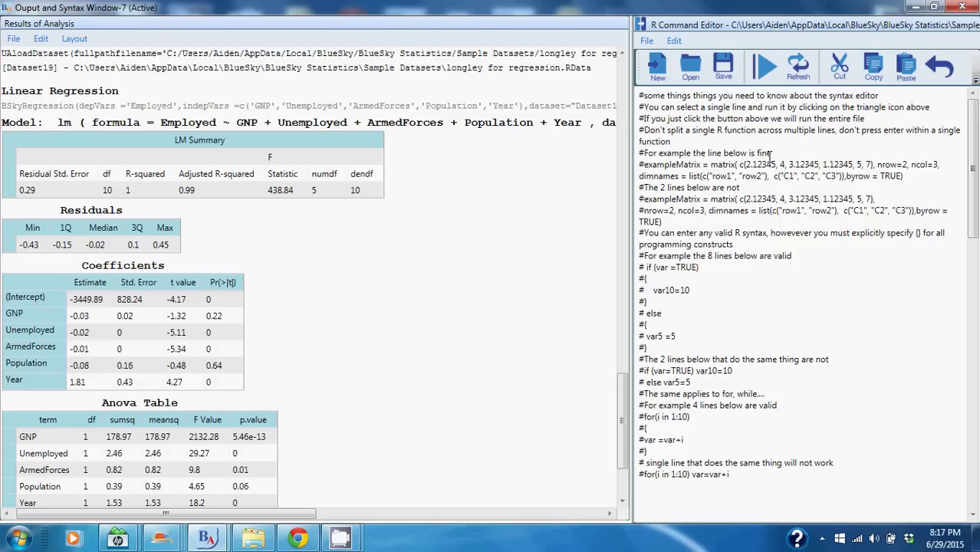
pyautogui.scroll(-6, 770, 155)
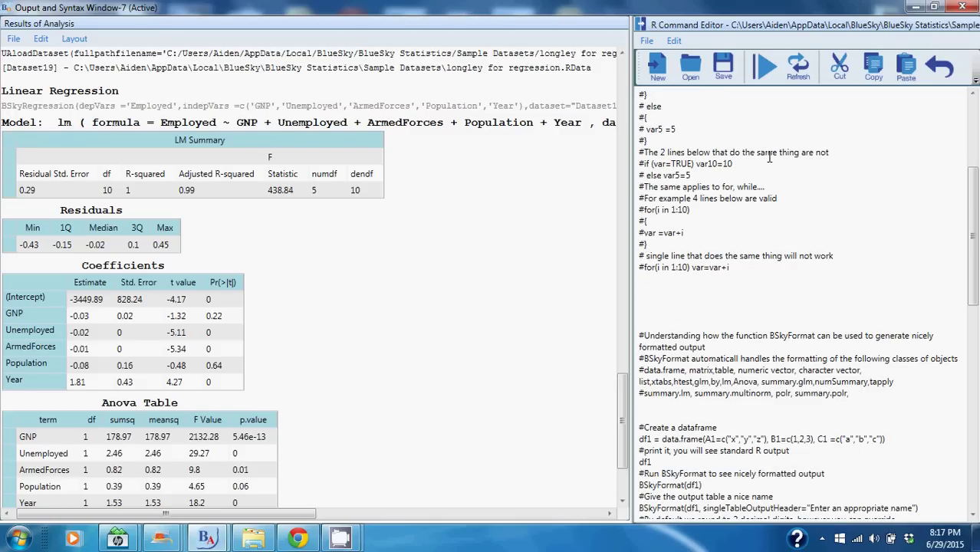
pyautogui.scroll(-2, 770, 156)
pyautogui.scroll(-3, 771, 156)
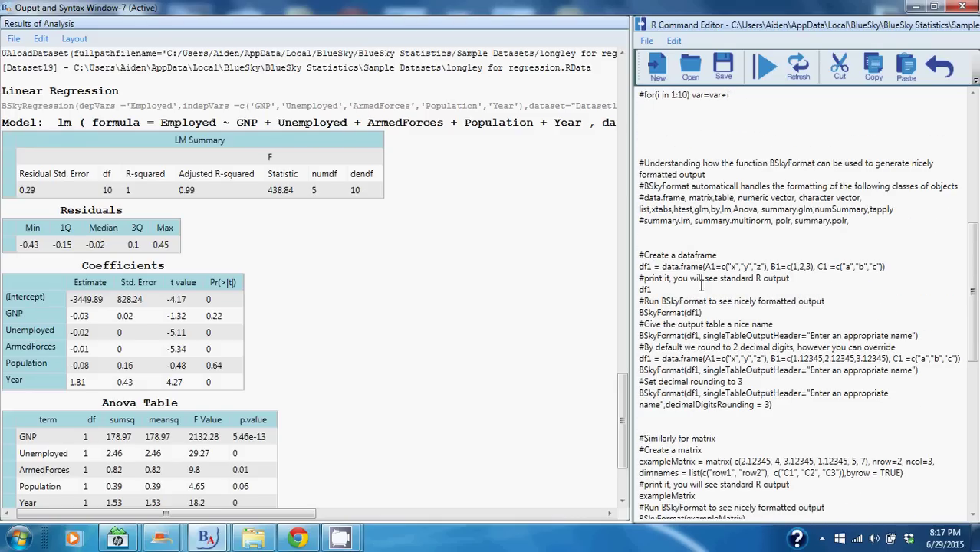
pyautogui.scroll(-1, 869, 265)
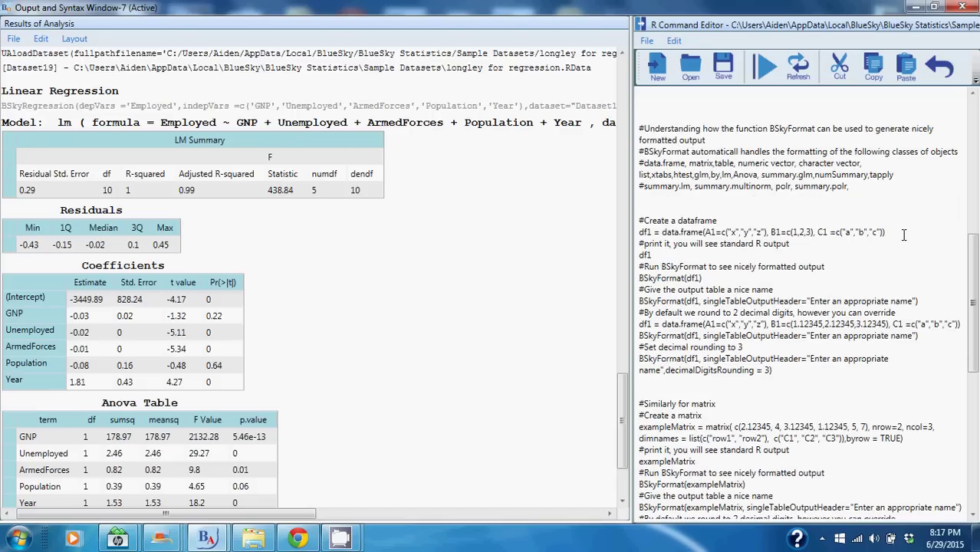
pyautogui.moveTo(888, 232); pyautogui.dragTo(634, 239)
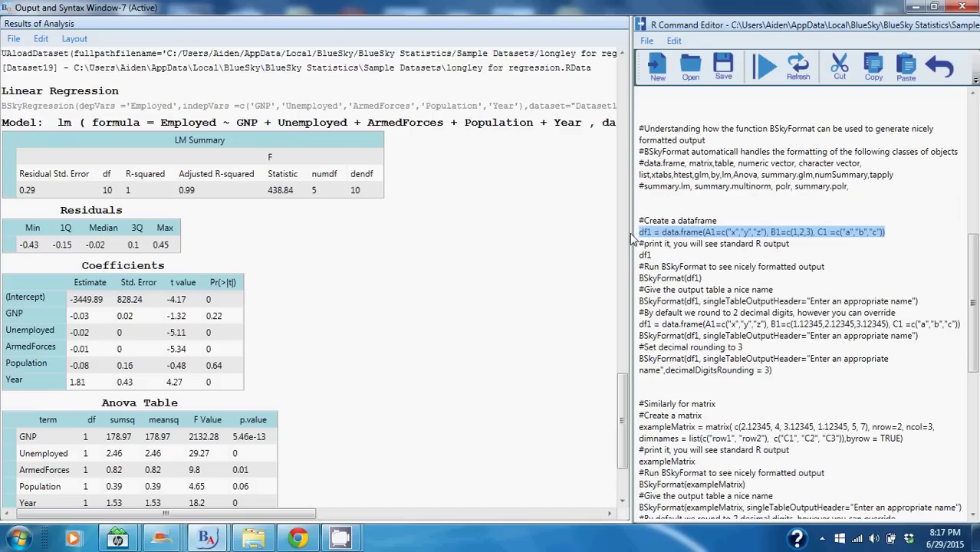
# - Run the df1 = data.frame line, then run df1 to print the data frame
pyautogui.click(765, 67)
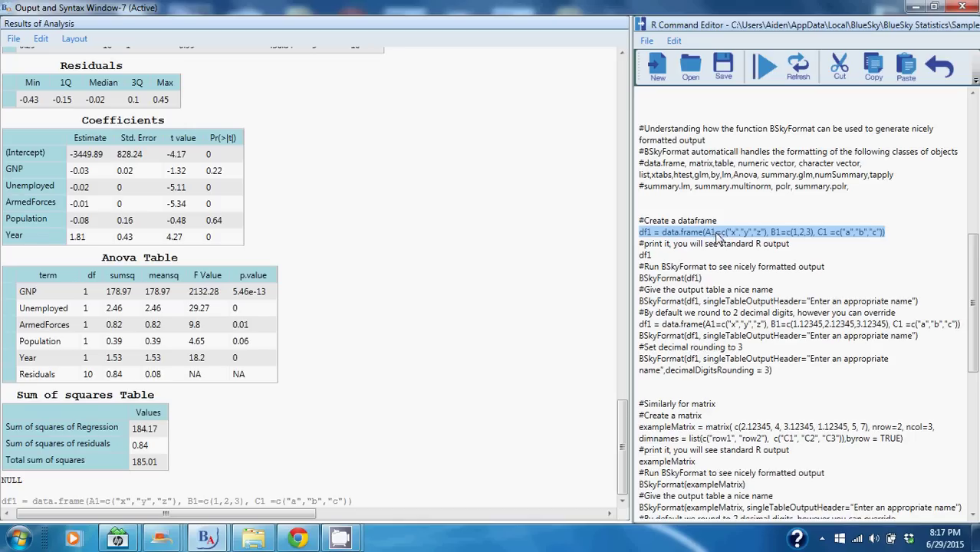
pyautogui.doubleClick(658, 254)
pyautogui.click(758, 66)
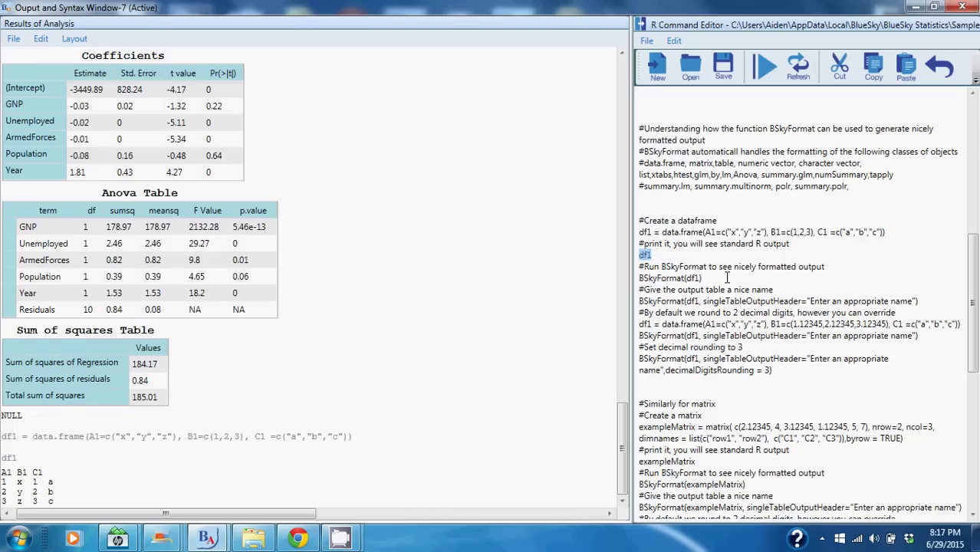
# - Run BSkyFormat(df1) to show df1 as a formatted table, then scroll the script back up
pyautogui.moveTo(728, 278); pyautogui.dragTo(621, 285)
pyautogui.click(764, 66)
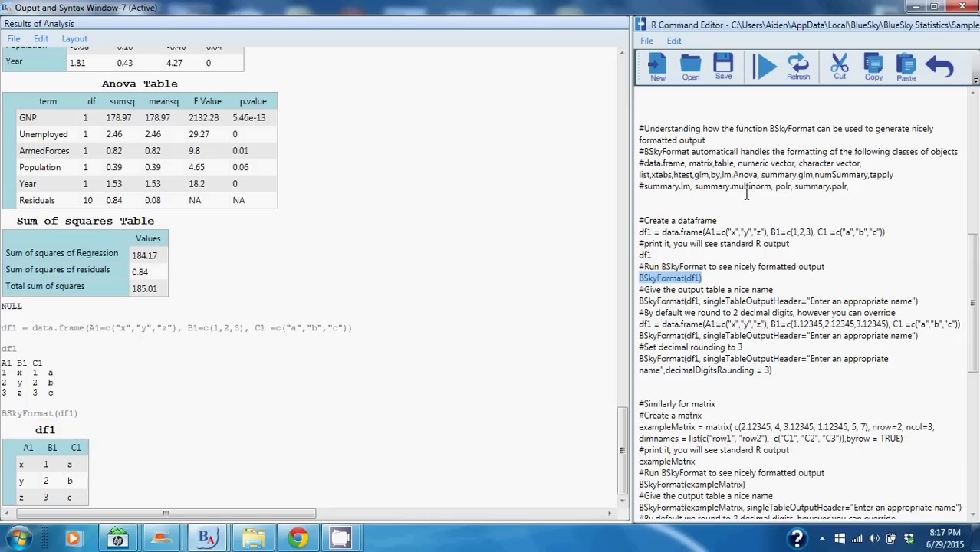
pyautogui.moveTo(974, 258); pyautogui.dragTo(974, 109)
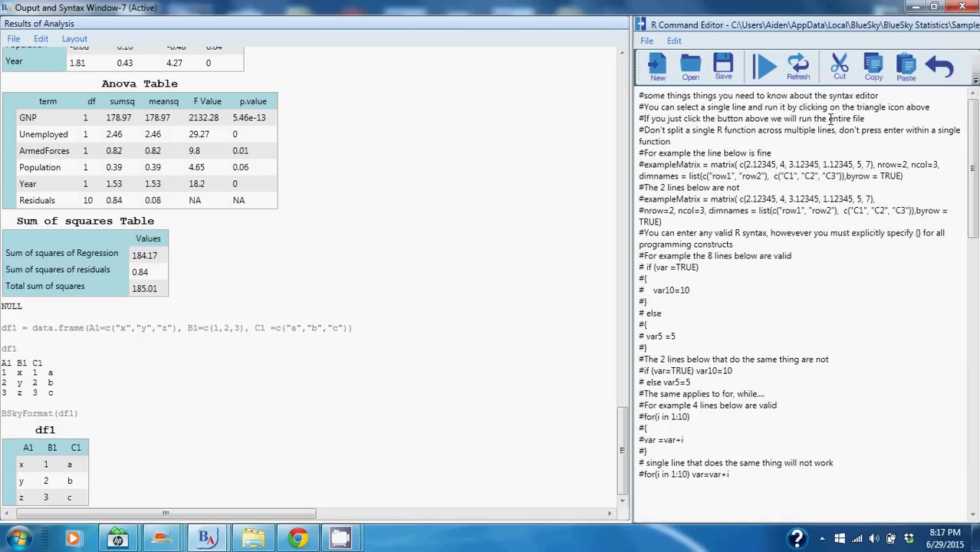
pyautogui.scroll(-6, 731, 237)
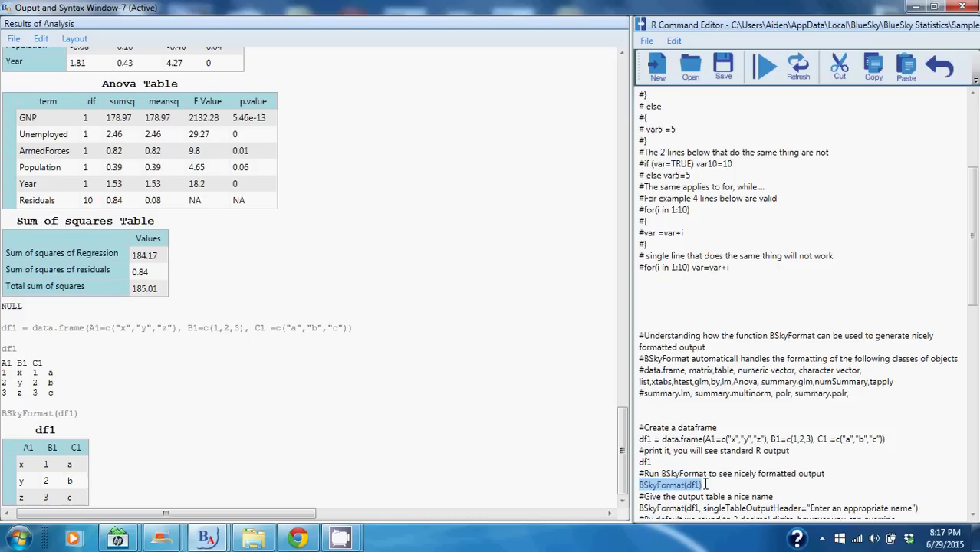
pyautogui.moveTo(702, 486); pyautogui.dragTo(639, 486)
pyautogui.scroll(-1, 755, 412)
pyautogui.scroll(7, 759, 411)
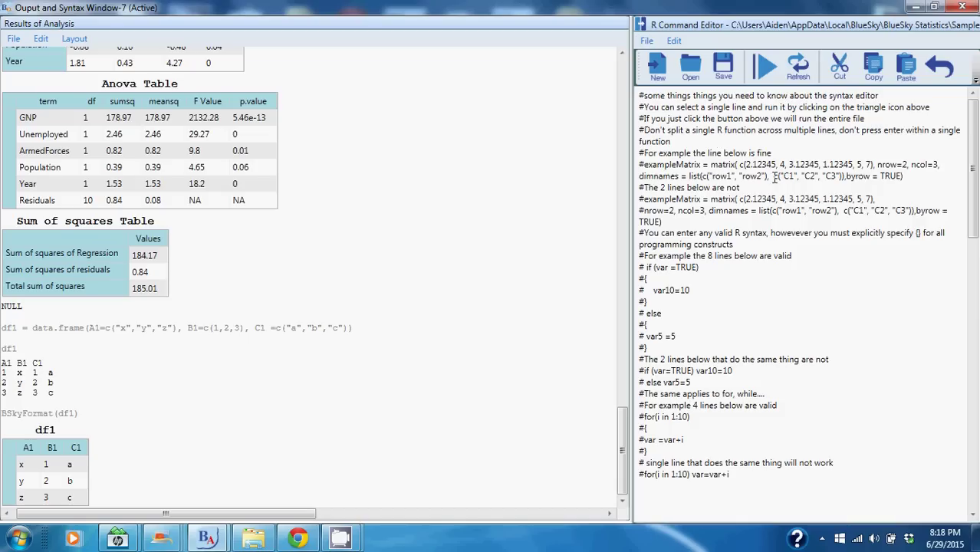
# - Auto-hide the R Command Editor, scroll the output up to the scatterplot, and return to the SLID grid
pyautogui.scroll(-7, 782, 132)
pyautogui.scroll(5, 782, 132)
pyautogui.scroll(2, 782, 132)
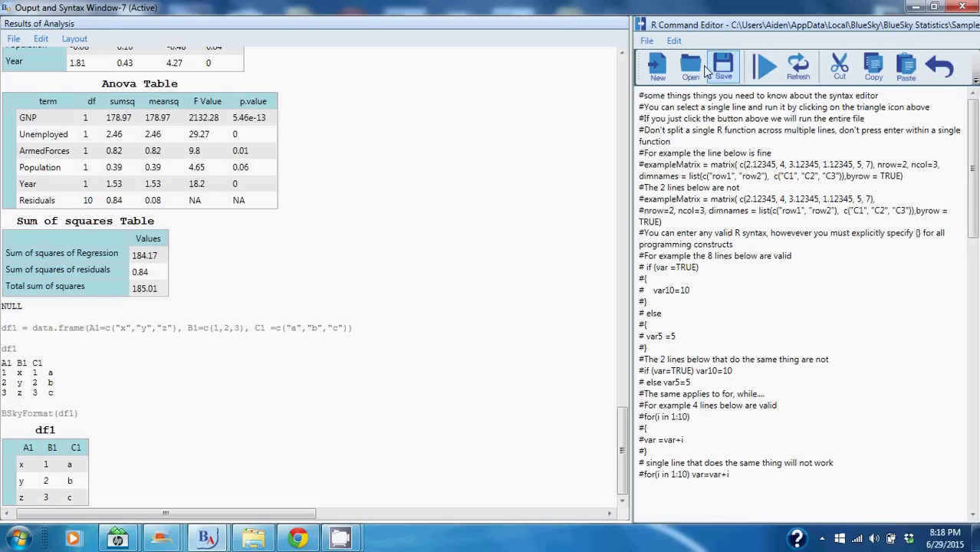
pyautogui.click(642, 25)
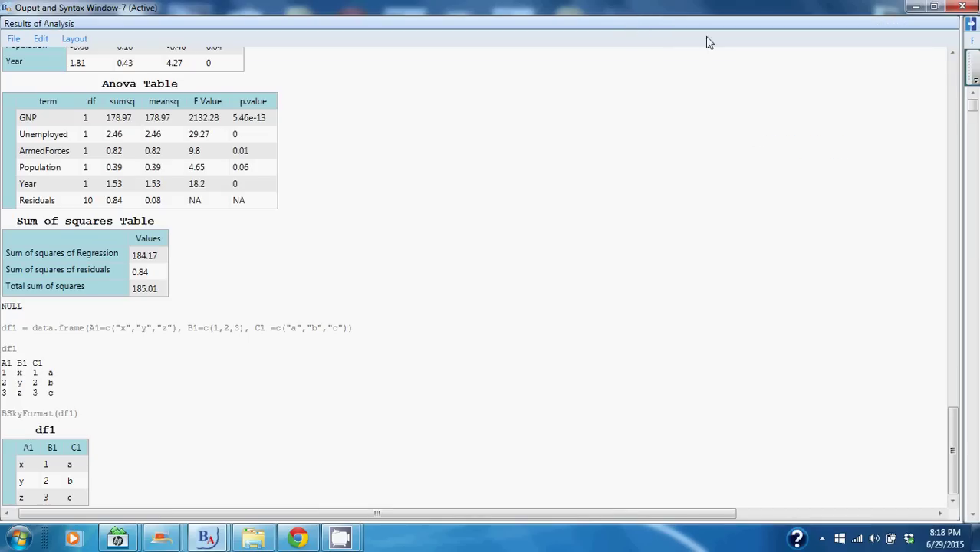
pyautogui.click(971, 26)
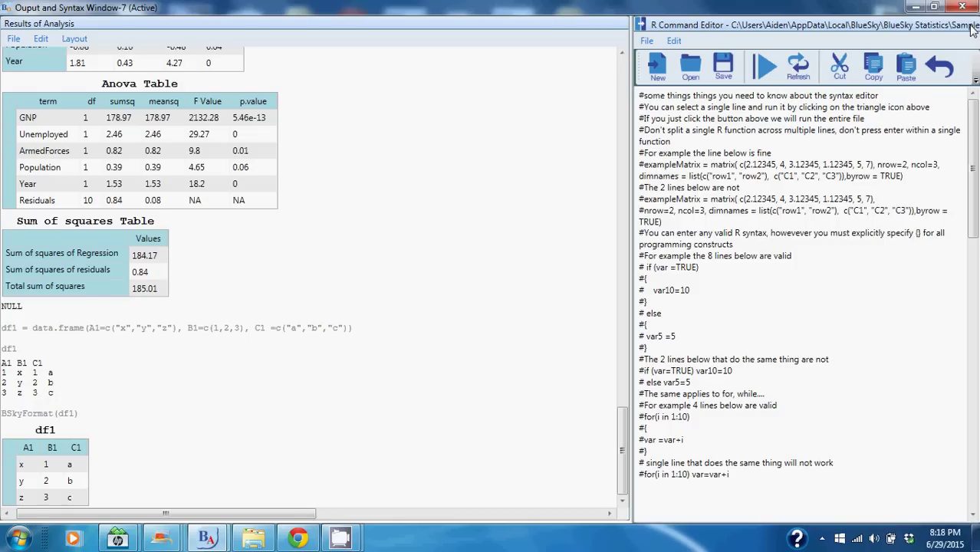
pyautogui.click(641, 25)
pyautogui.click(971, 31)
pyautogui.click(643, 27)
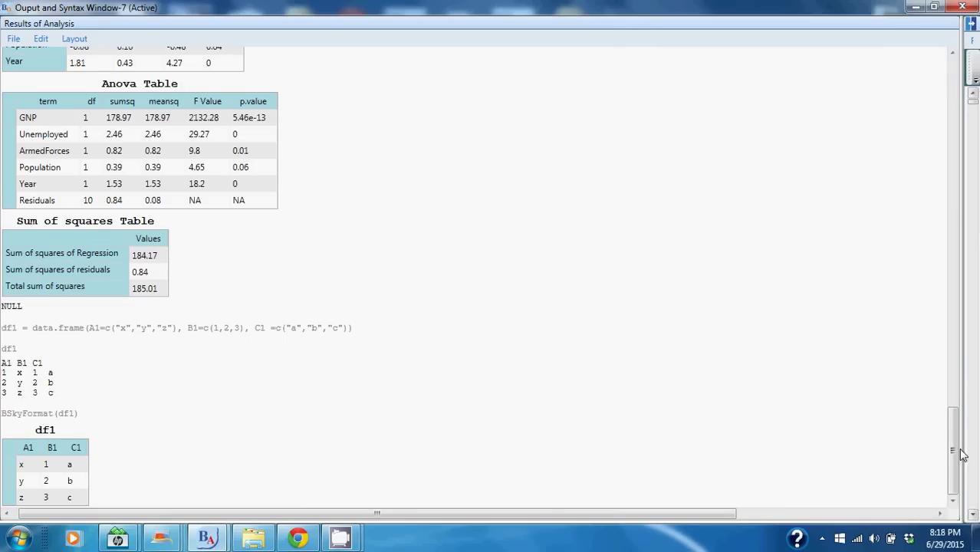
pyautogui.moveTo(954, 456); pyautogui.dragTo(924, 129)
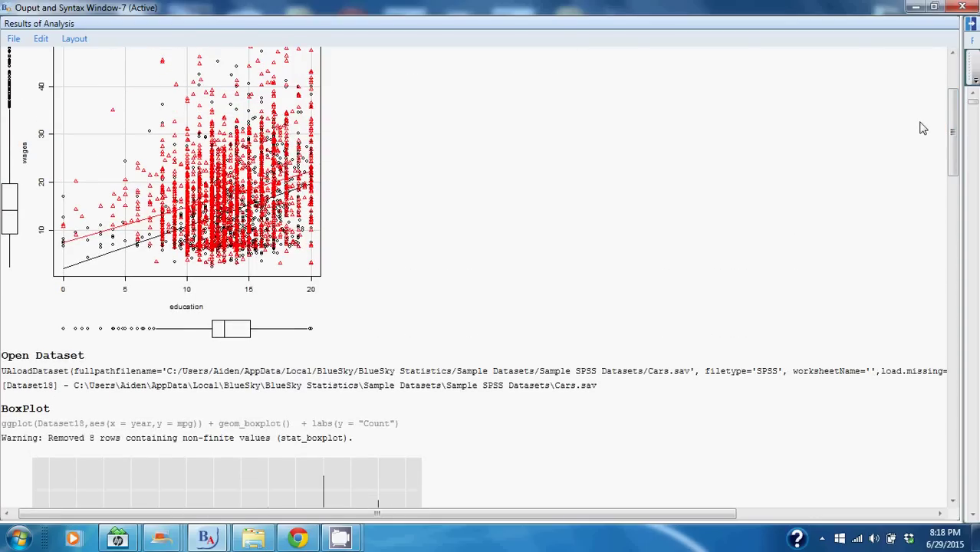
pyautogui.click(915, 7)
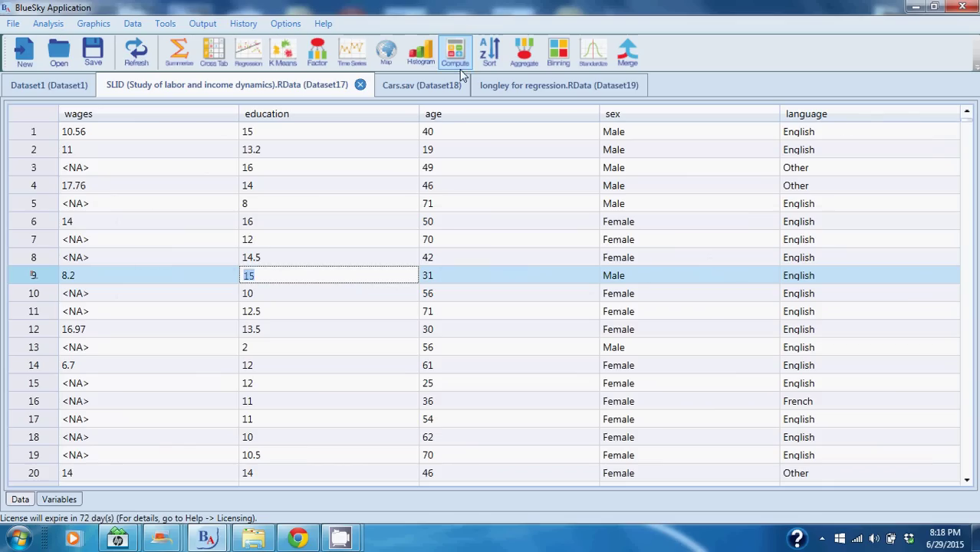
# - From Data > Aggregate, view the dialog's help and open the aggregate {stats} R documentation
pyautogui.click(132, 24)
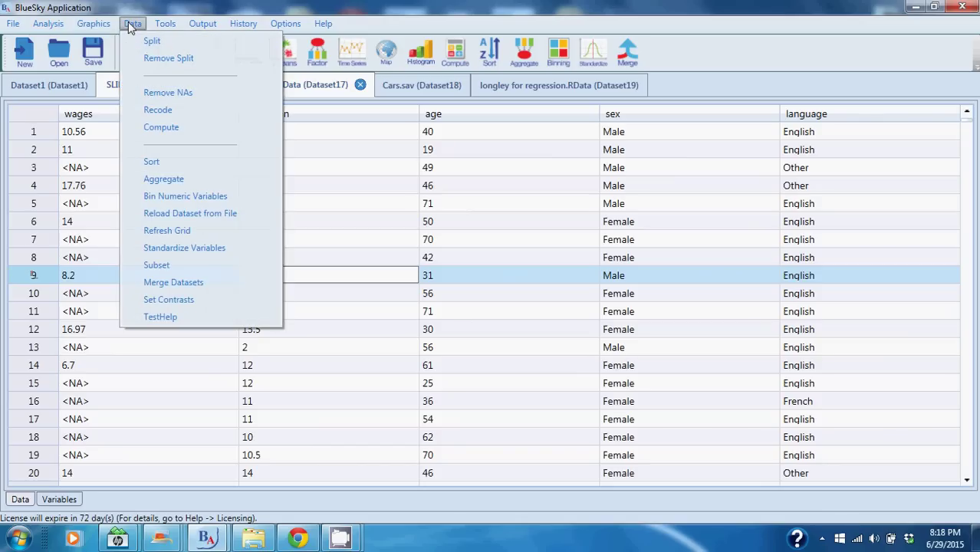
pyautogui.click(157, 179)
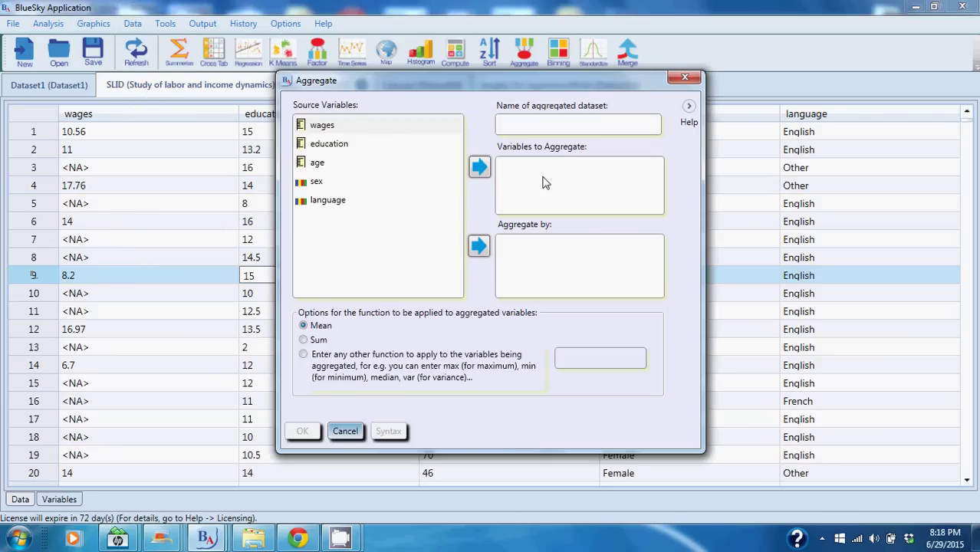
pyautogui.click(689, 108)
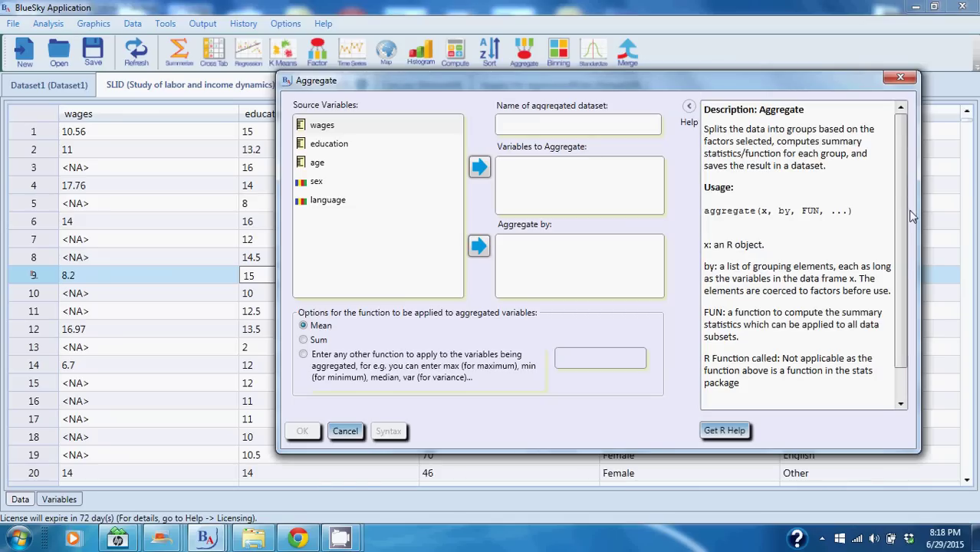
pyautogui.moveTo(899, 219); pyautogui.dragTo(897, 319)
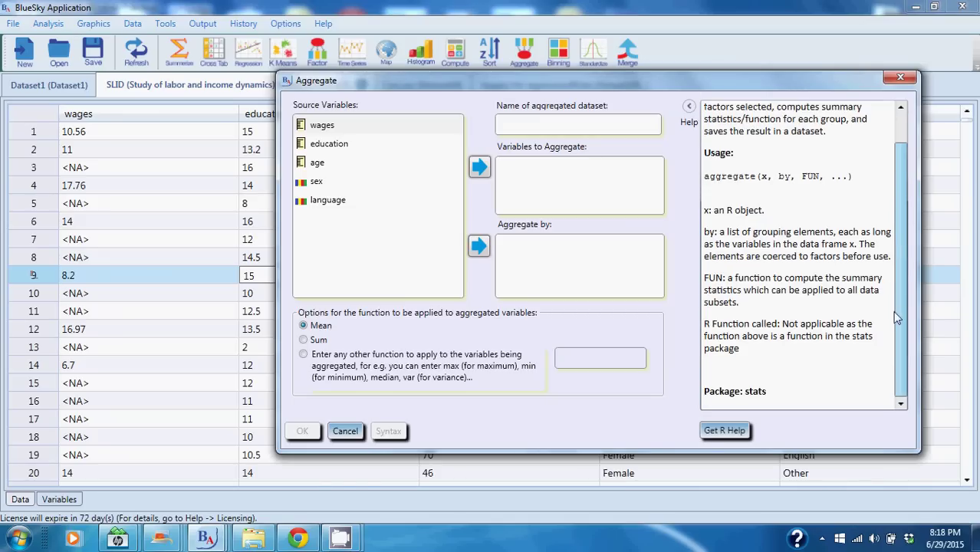
pyautogui.click(725, 431)
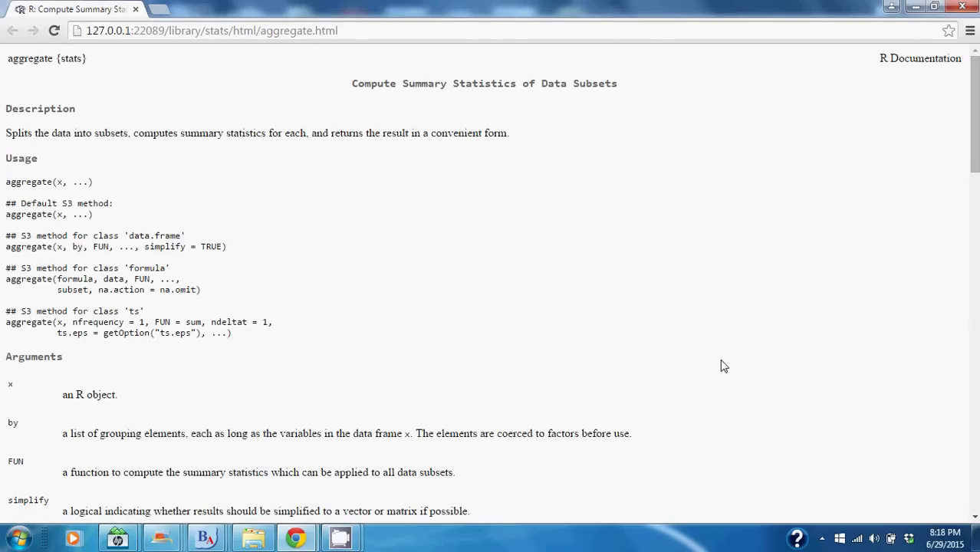
# - Return to the Aggregate dialog and cancel it without aggregating
pyautogui.hotkey('alt', 'Tab')
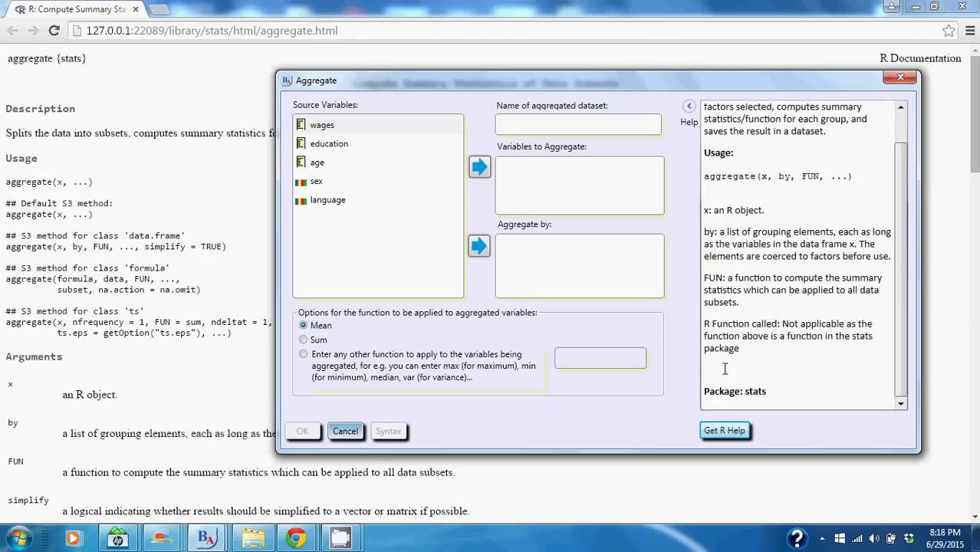
pyautogui.click(347, 432)
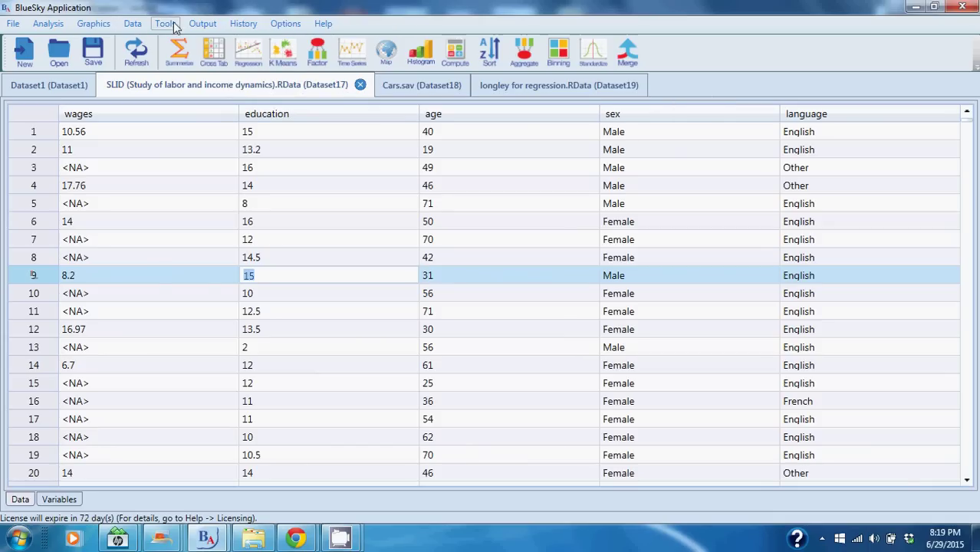
# - Reopen the wages-versus-education scatterplot by sex from History and paste its R syntax
pyautogui.click(244, 24)
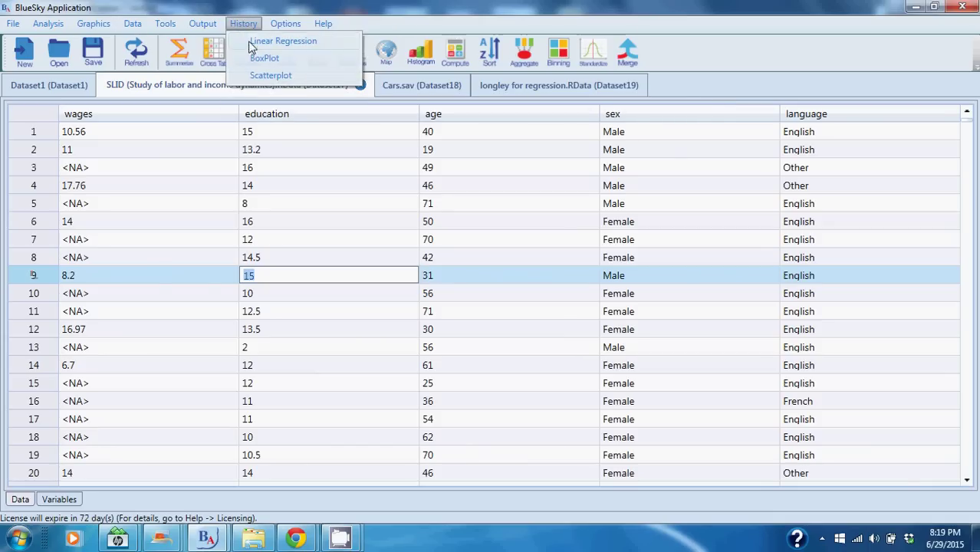
pyautogui.click(259, 78)
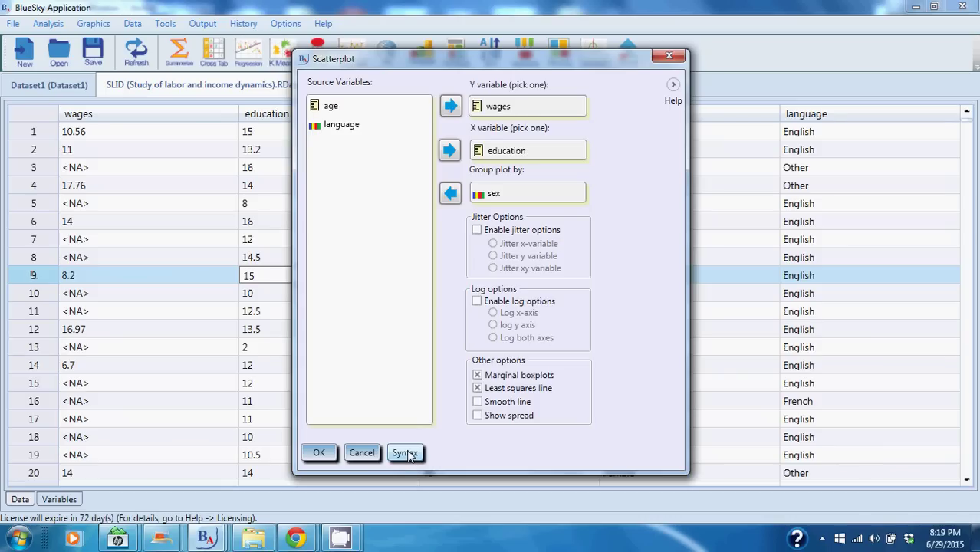
pyautogui.click(406, 453)
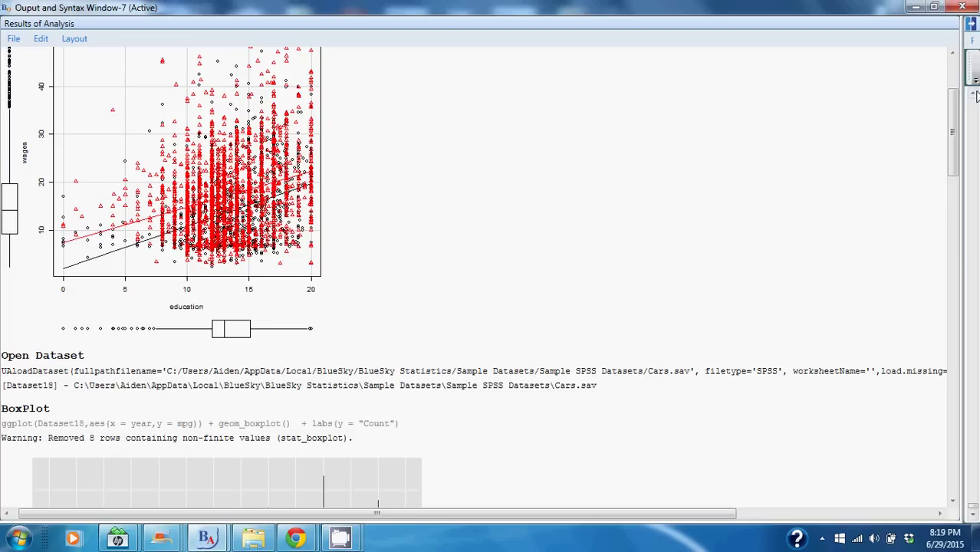
# - Show and highlight the pasted scatterplot command in the R Command Editor, then shrink and resize the output window
pyautogui.click(971, 31)
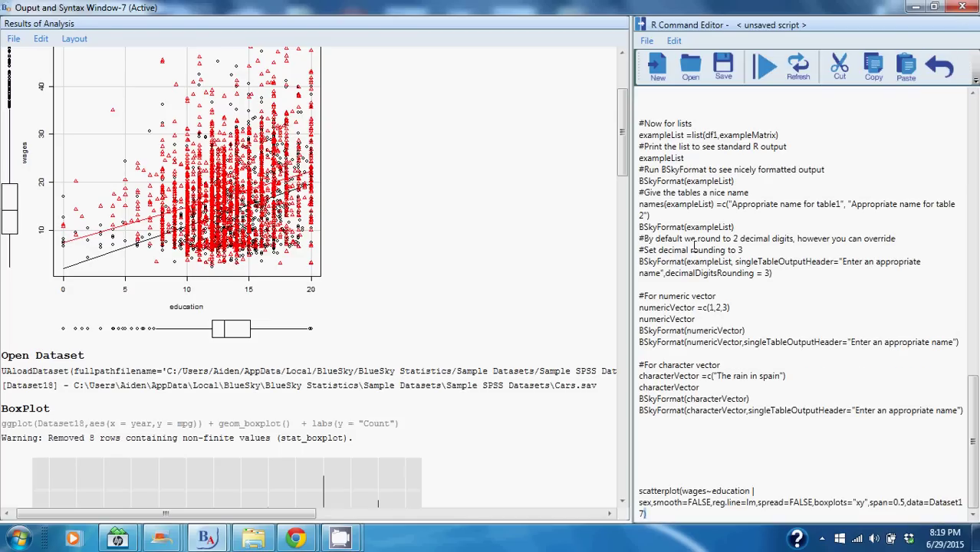
pyautogui.moveTo(646, 481); pyautogui.dragTo(676, 515)
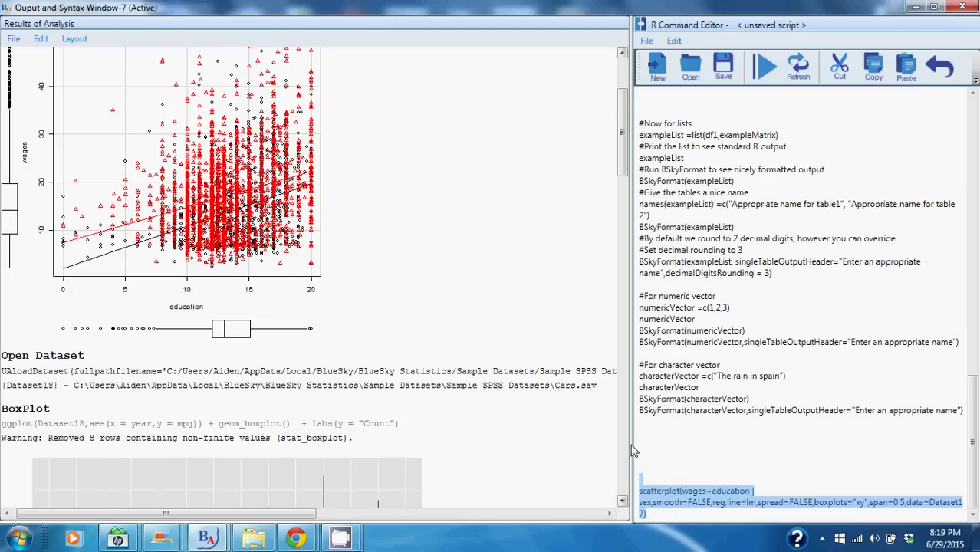
pyautogui.moveTo(631, 449); pyautogui.dragTo(522, 441)
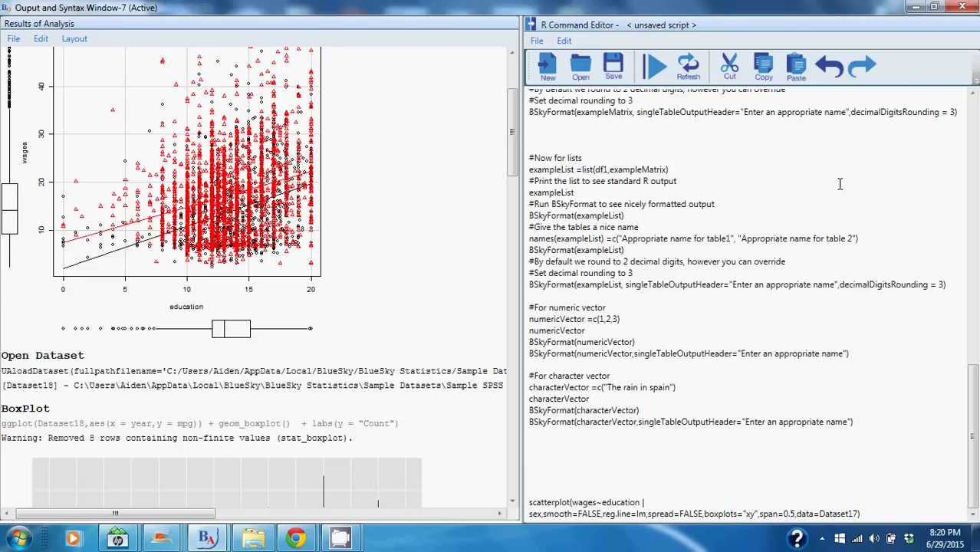
pyautogui.click(933, 8)
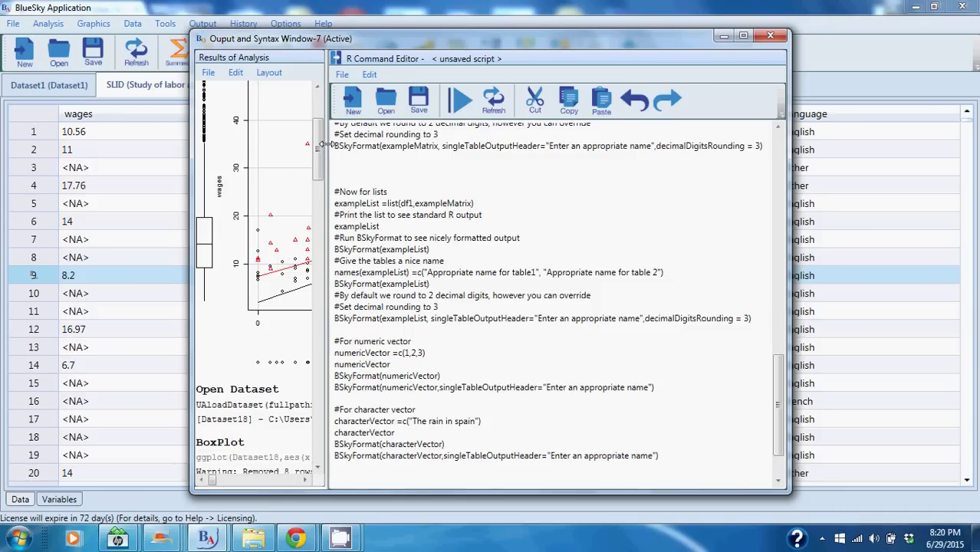
pyautogui.moveTo(331, 135); pyautogui.dragTo(558, 119)
# - On the longley dataset, paste BSkyRegression syntax for Employed on GNP, Unemployed, ArmedForces, Population and Year
pyautogui.click(387, 9)
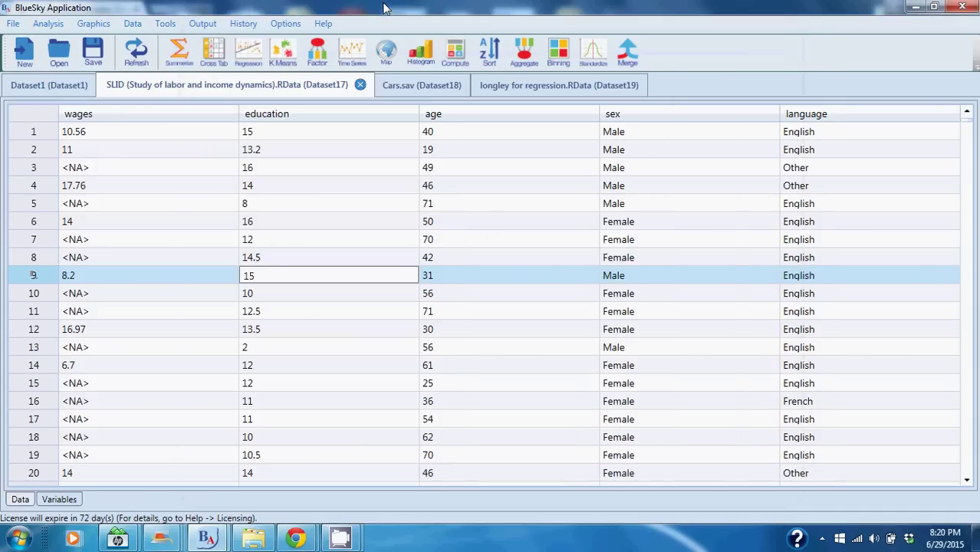
pyautogui.click(523, 87)
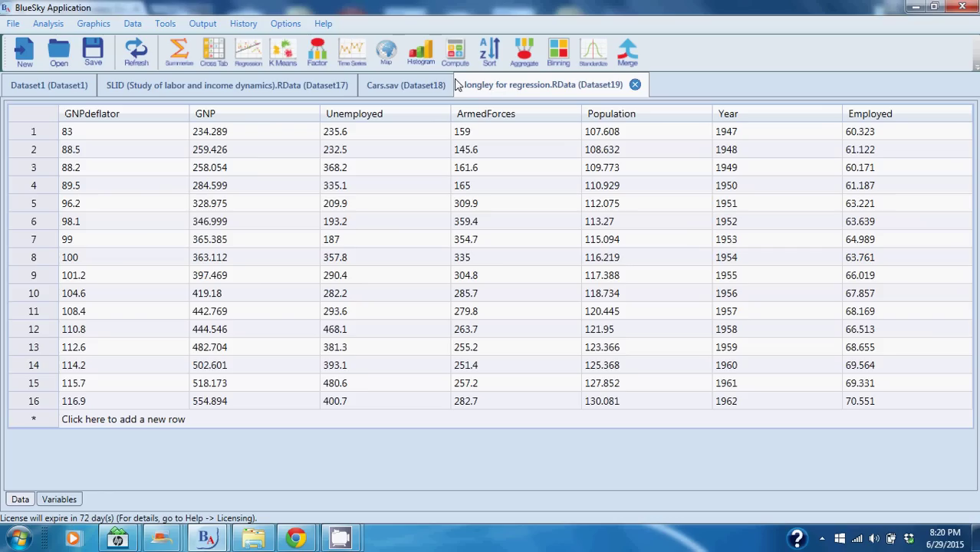
pyautogui.click(247, 23)
pyautogui.click(284, 48)
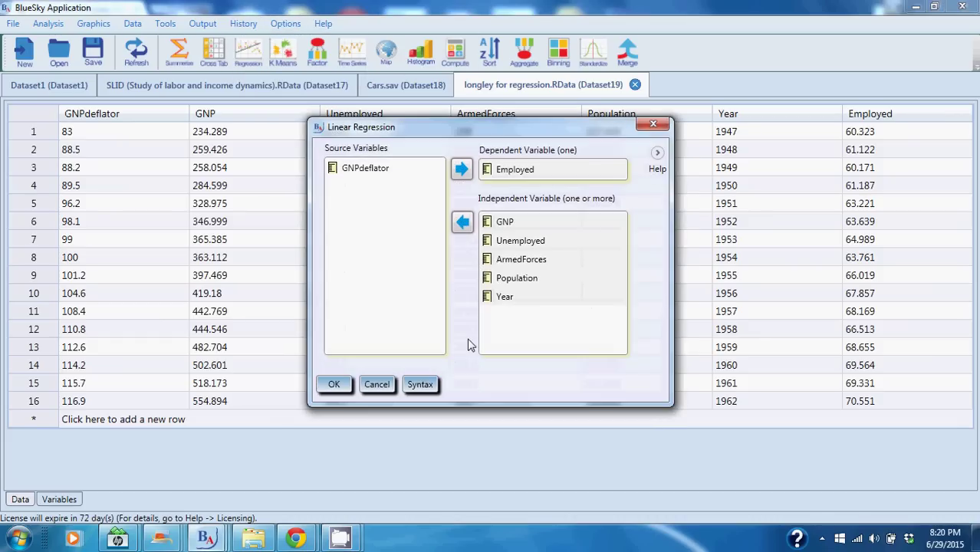
pyautogui.click(423, 385)
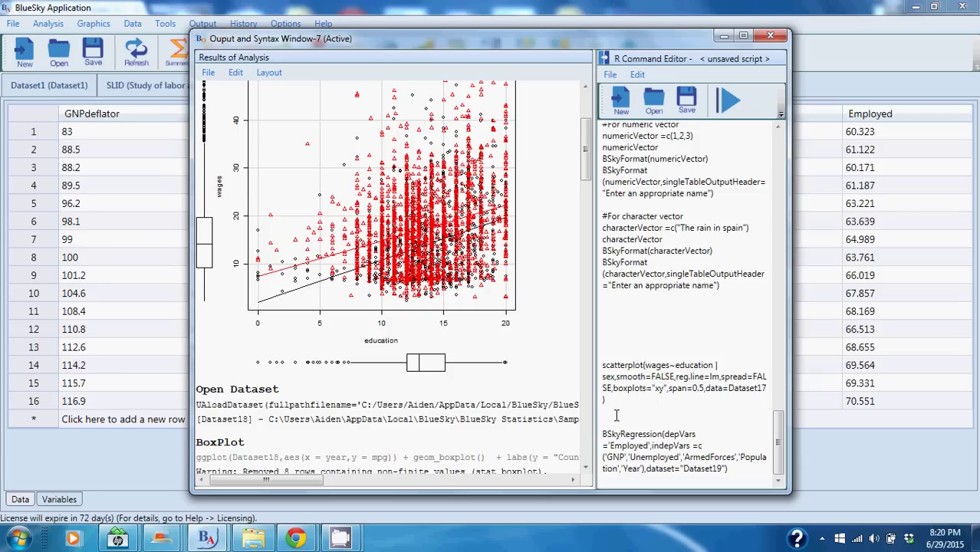
pyautogui.moveTo(605, 420); pyautogui.dragTo(743, 470)
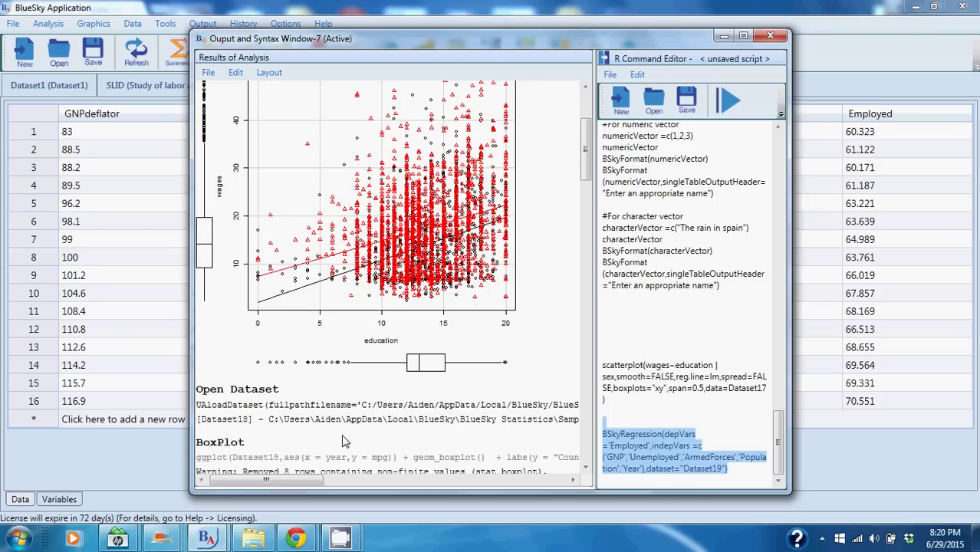
# - Bring up the Local Disk (C:) Explorer window and expand Users down to the user profile folder
pyautogui.moveTo(254, 541)
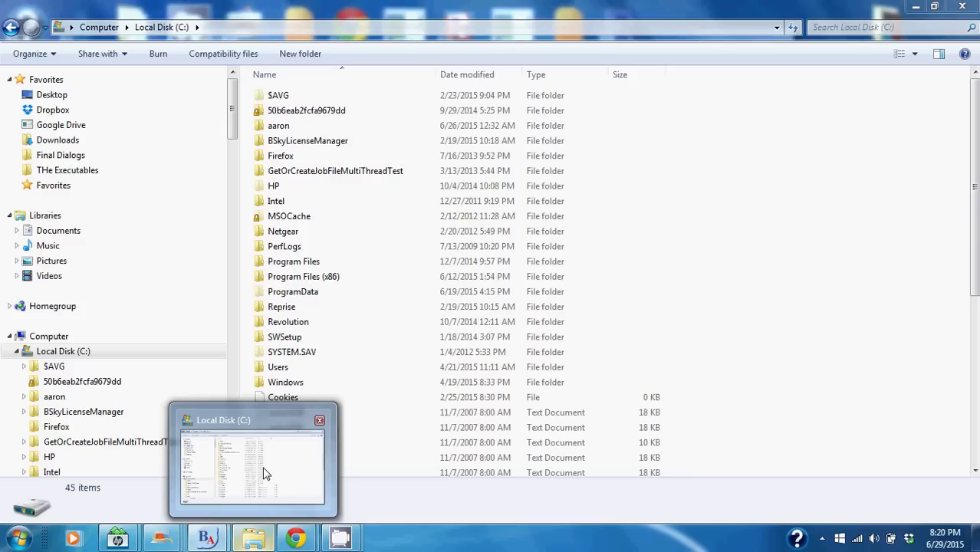
pyautogui.click(263, 473)
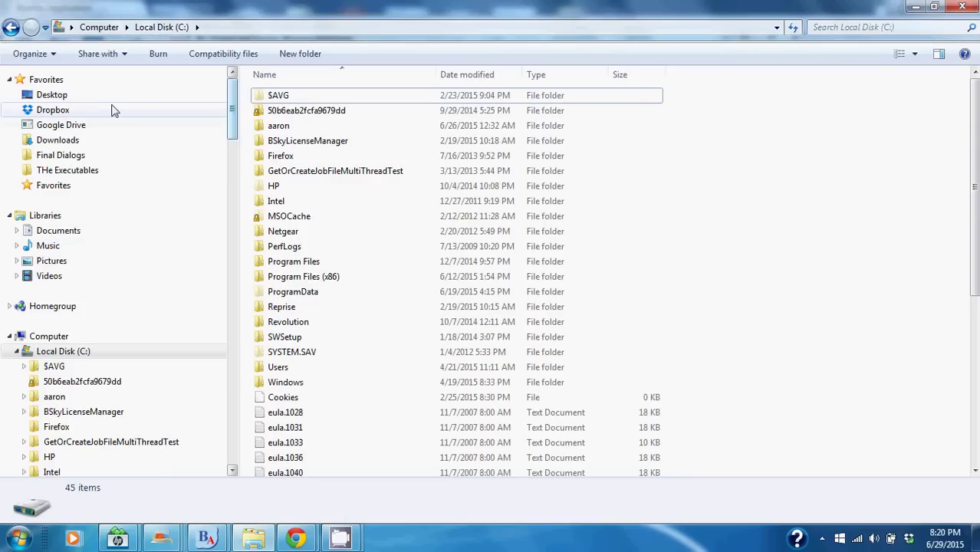
pyautogui.moveTo(233, 113); pyautogui.dragTo(230, 158)
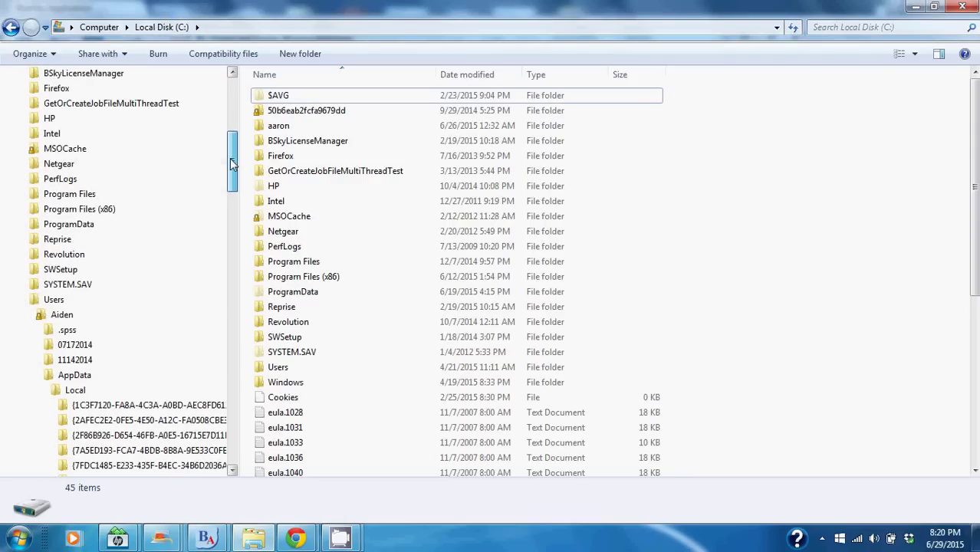
pyautogui.click(23, 303)
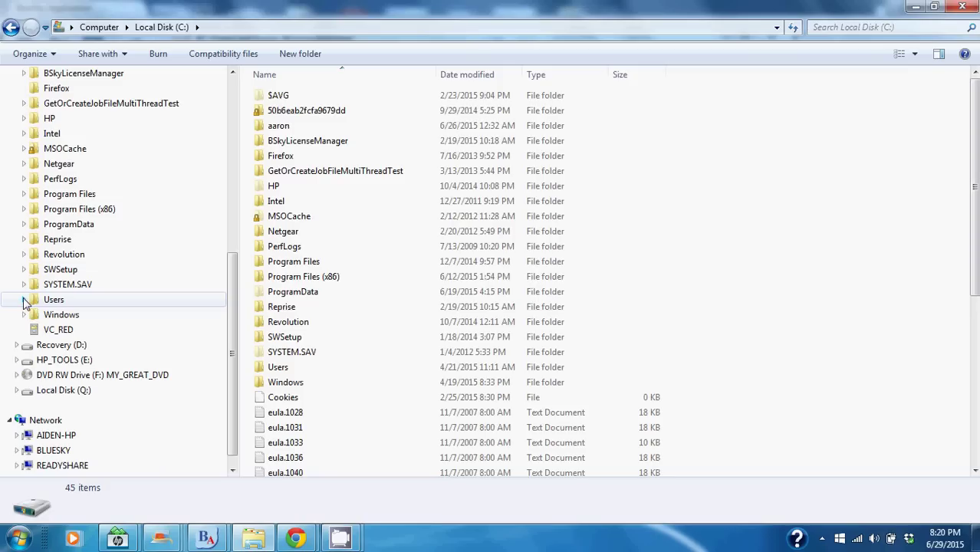
pyautogui.click(23, 302)
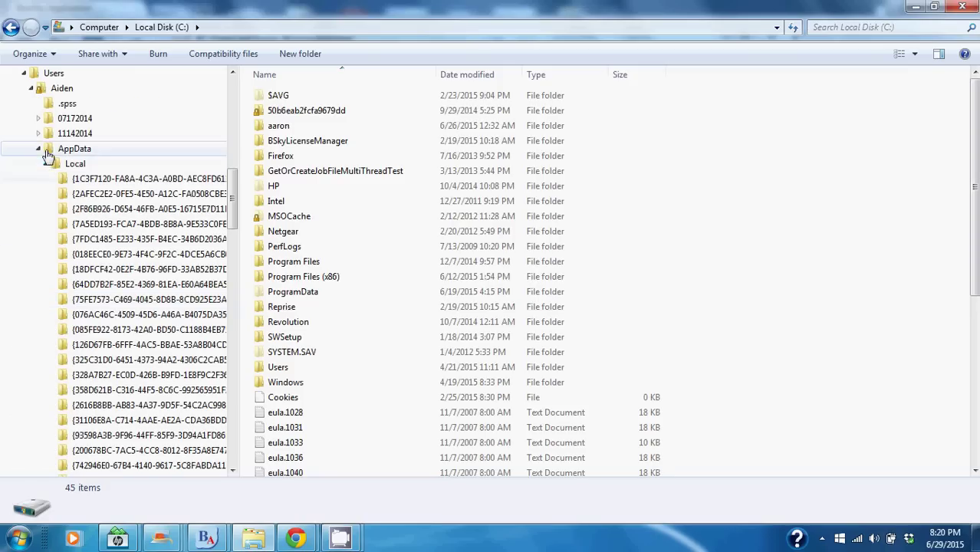
pyautogui.click(31, 88)
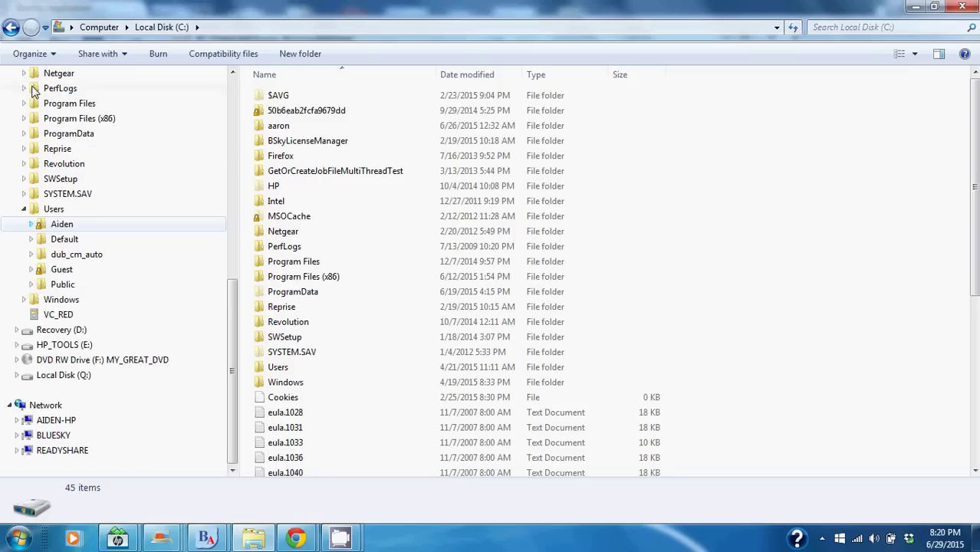
pyautogui.click(32, 226)
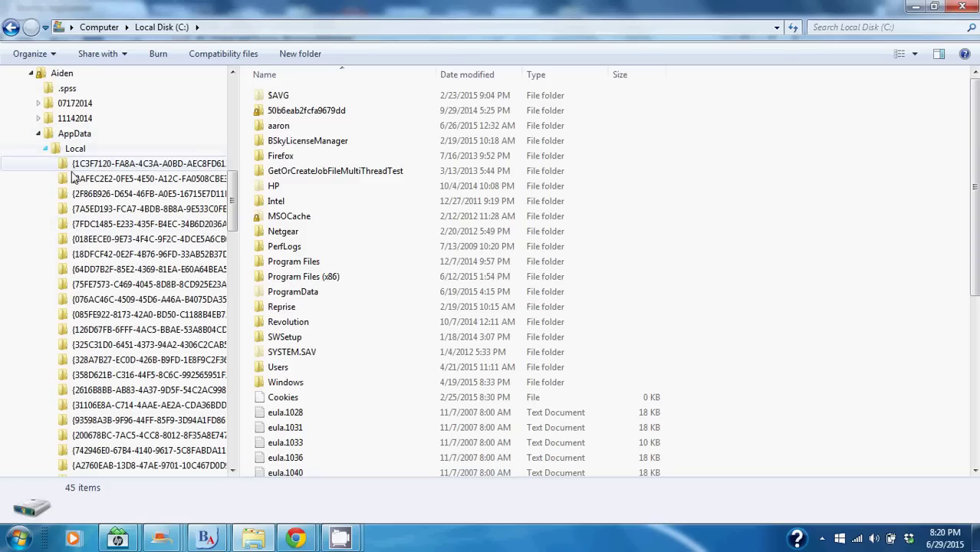
pyautogui.moveTo(232, 206); pyautogui.dragTo(227, 290)
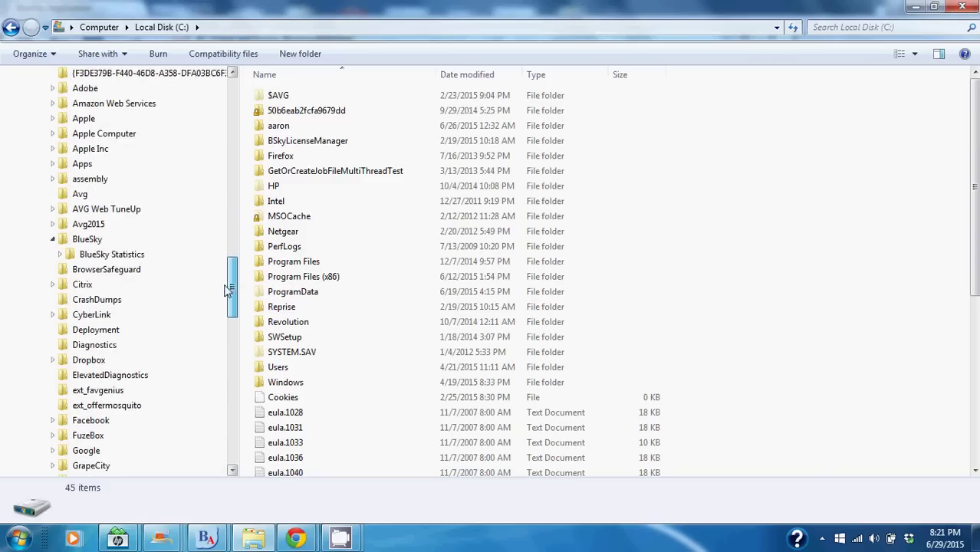
# - In the BlueSky Statistics folder, look into Sample Datasets, then open Sample R Syntax
pyautogui.click(128, 259)
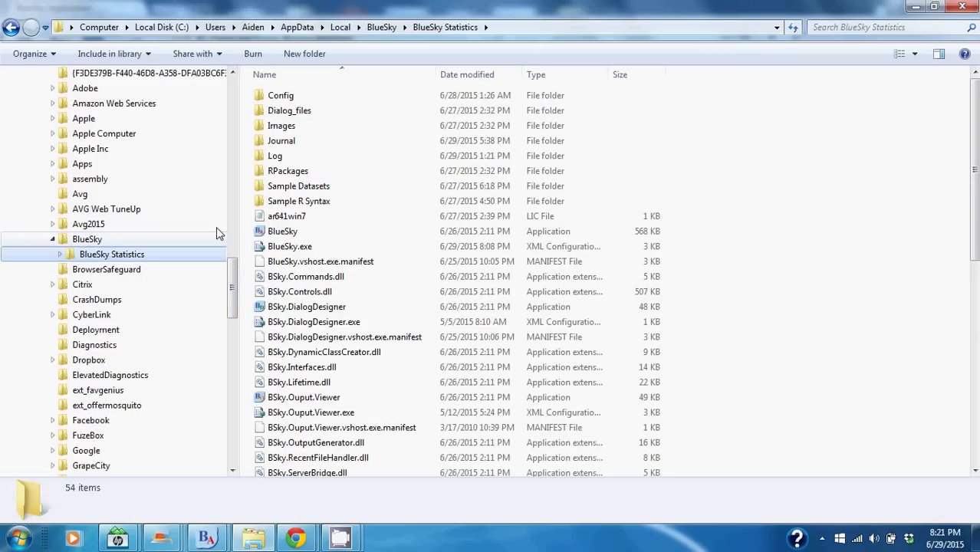
pyautogui.click(299, 190)
pyautogui.doubleClick(298, 191)
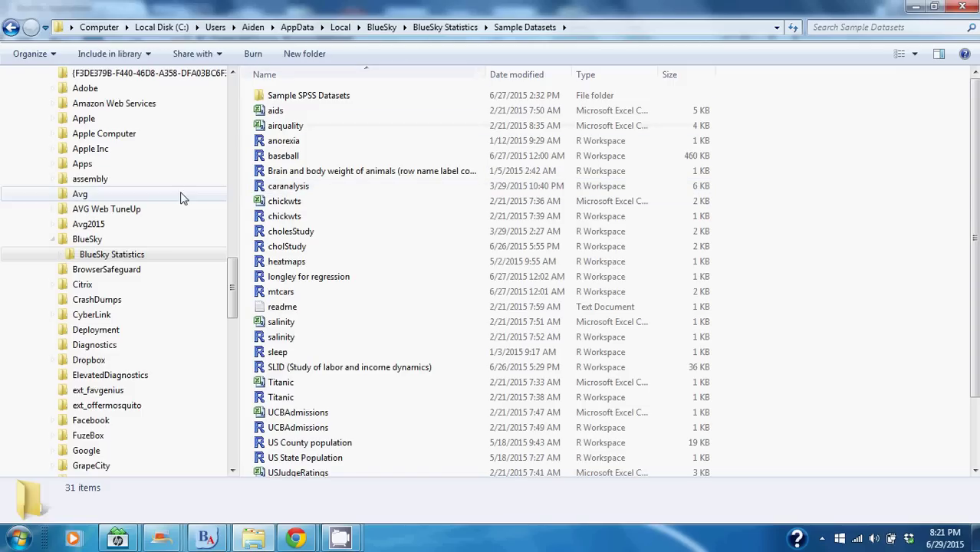
pyautogui.click(96, 254)
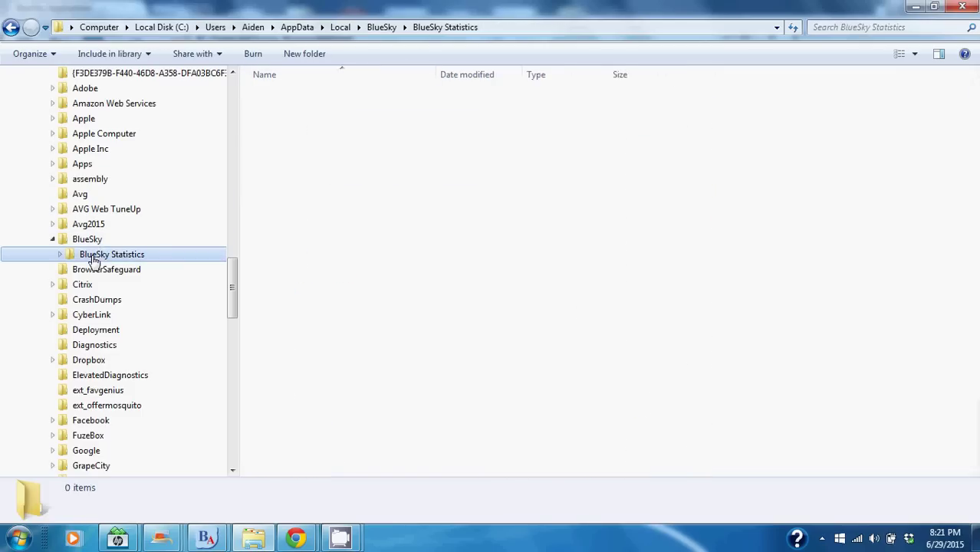
pyautogui.doubleClick(295, 201)
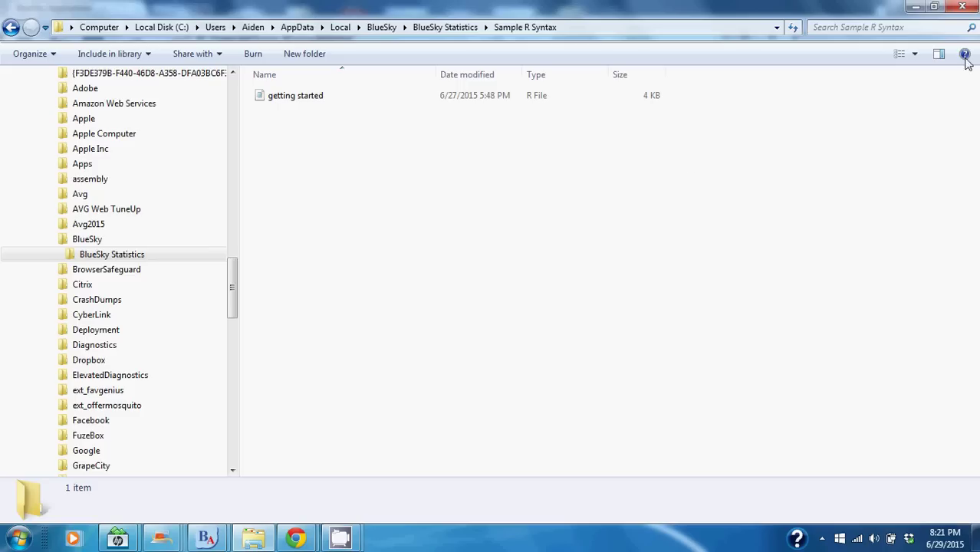
# - Shrink and minimize the Explorer window to bring back the wages scatterplot and its R syntax
pyautogui.click(934, 7)
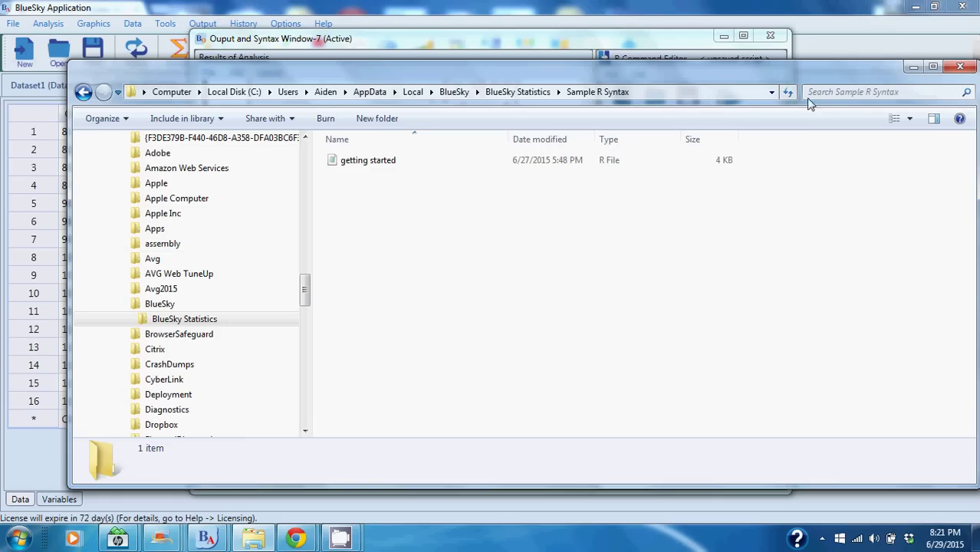
pyautogui.click(914, 67)
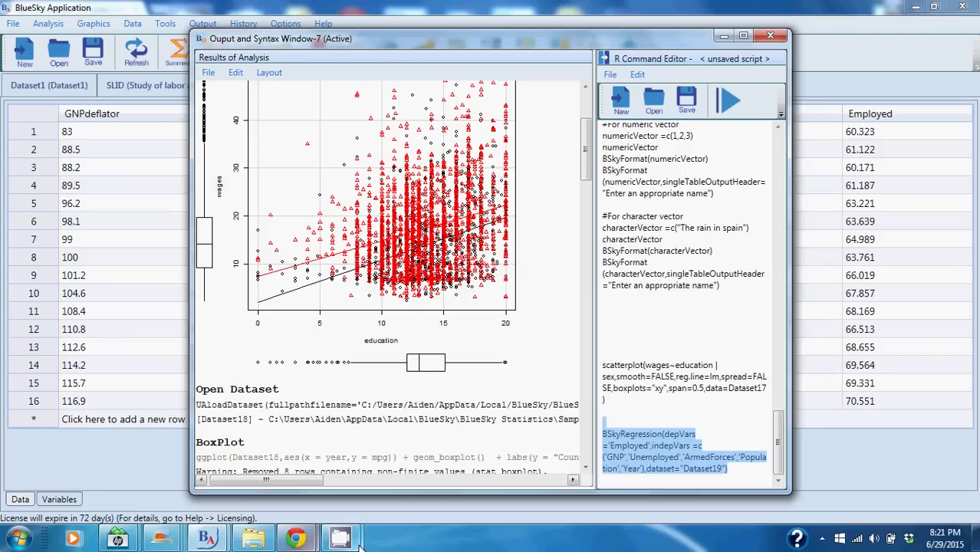
pyautogui.moveTo(342, 539)
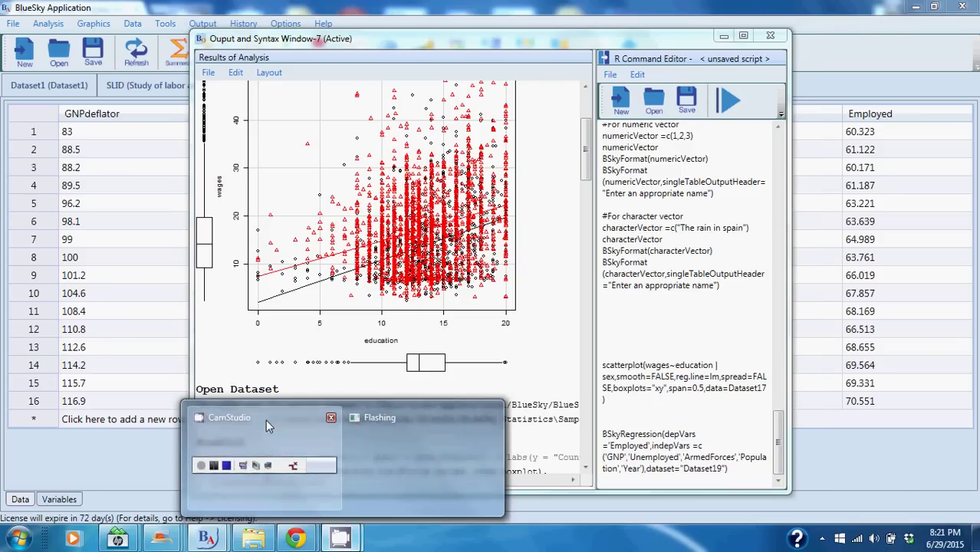